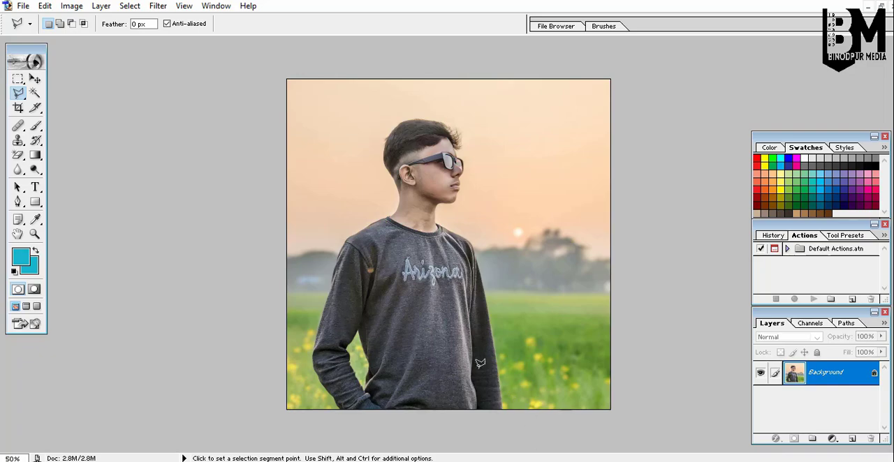
Zoom in on the Arizona lettering, select it with a rectangle, and duplicate a copy of it just below on the shirt.
key("ctrl+space")
left_click(444, 265, "ctrl")
left_click(444, 264, "ctrl")
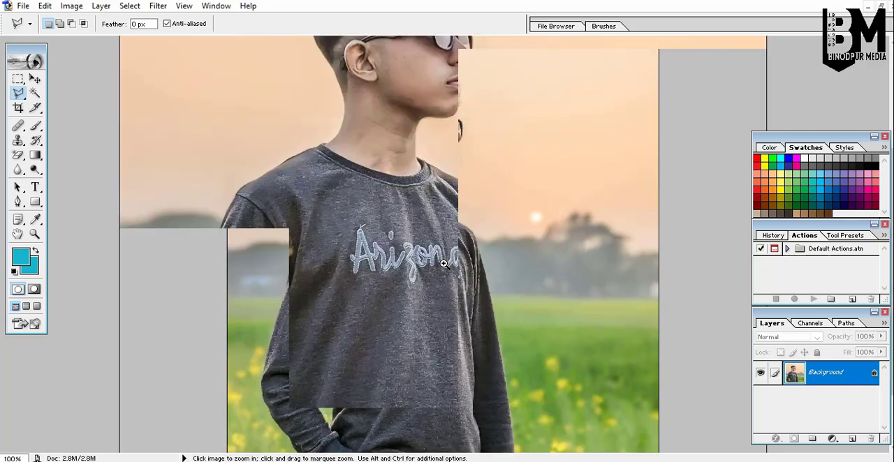
left_click(443, 264, "ctrl")
left_click(443, 264, "ctrl")
left_click(443, 264, "ctrl")
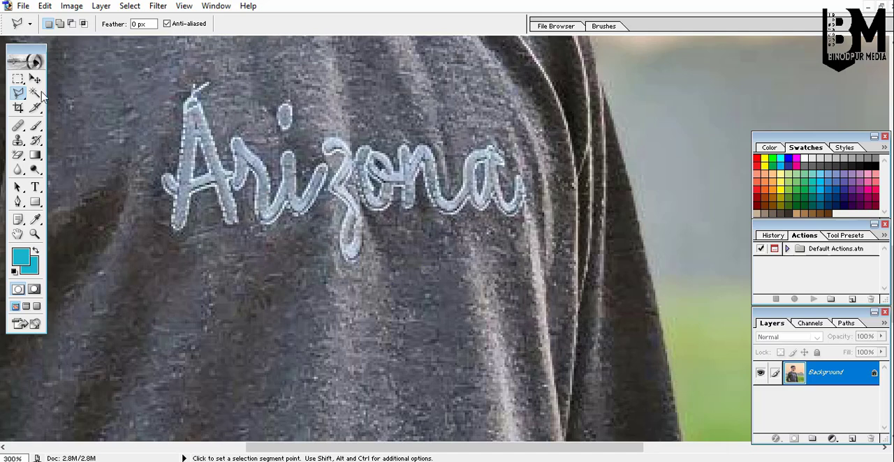
left_click(20, 80)
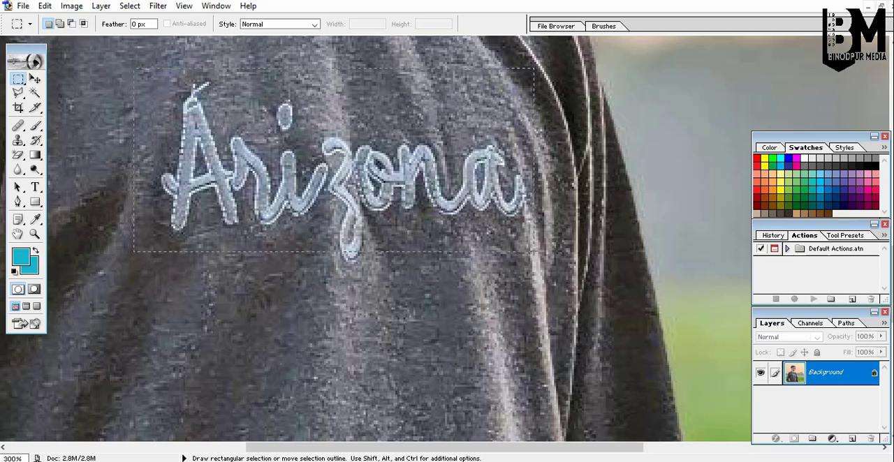
left_click_drag(534, 251, 534, 252)
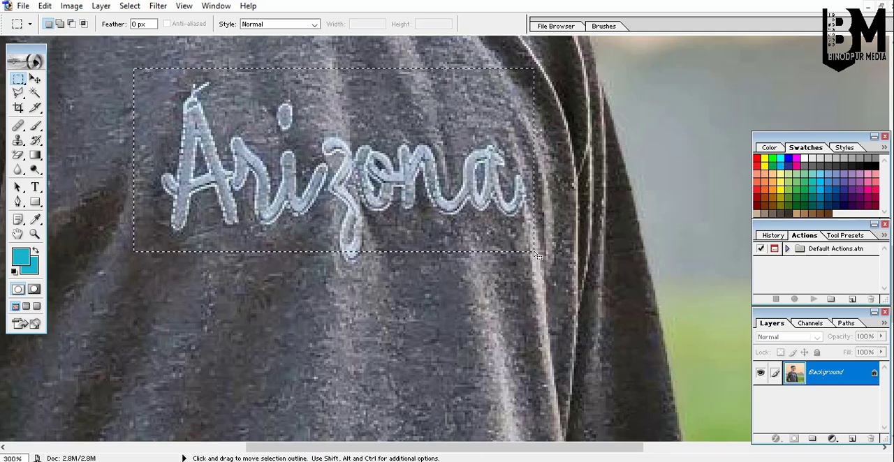
key("ctrl+alt")
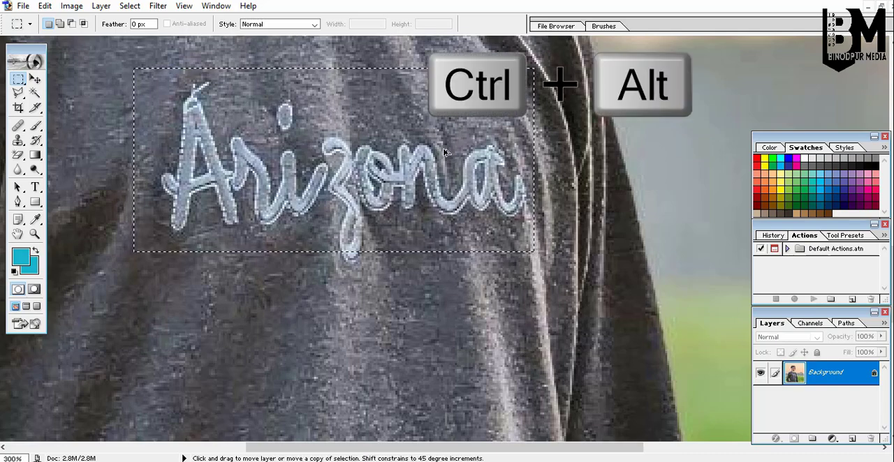
left_click_drag(445, 152, 423, 358)
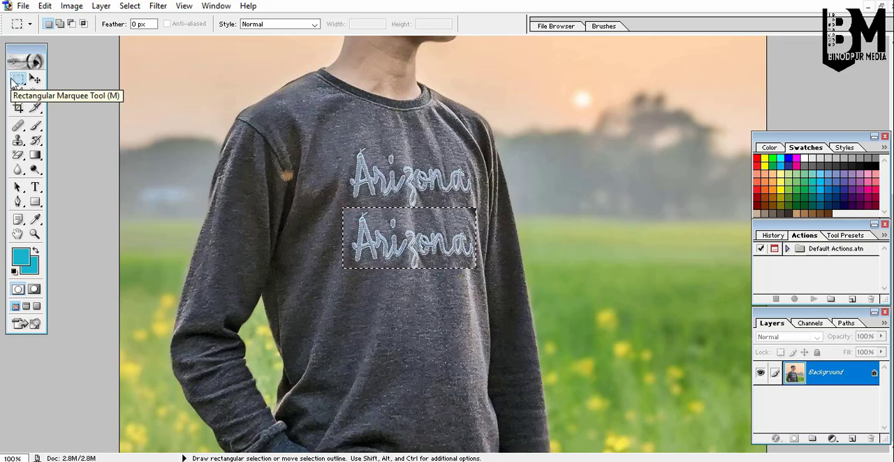
left_click(418, 359)
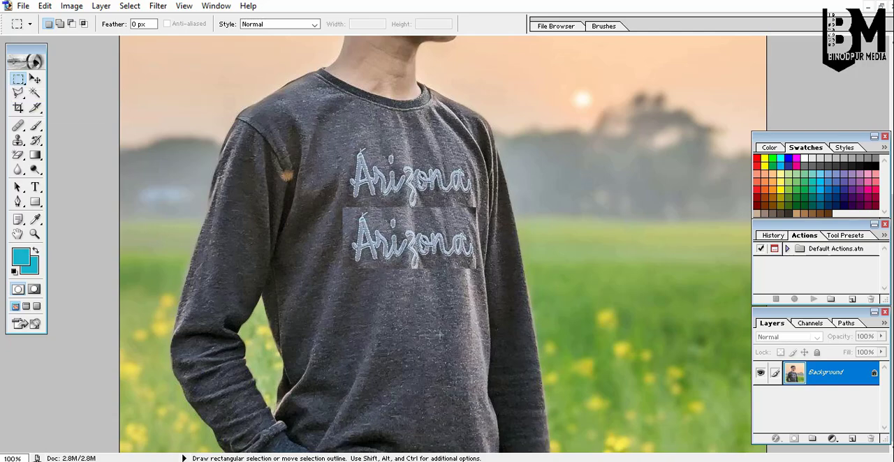
Copy a rectangular selection of the boy's head to his right, then undo the copy.
scroll(440, 335, "up", 5)
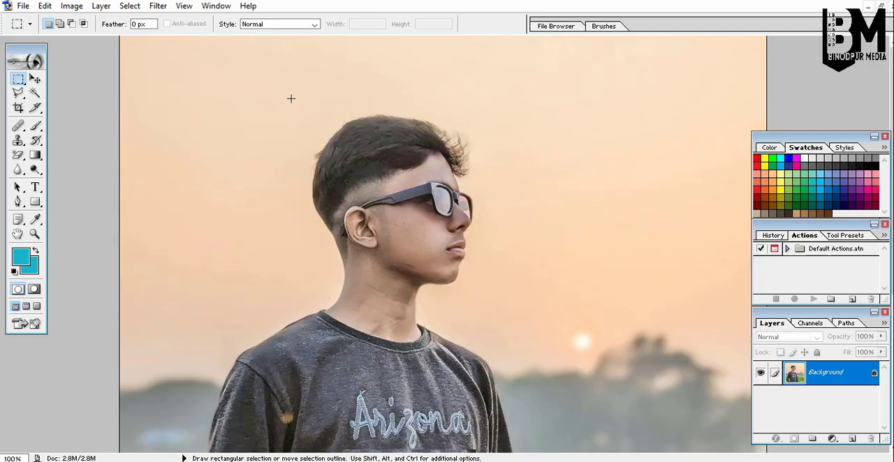
left_click_drag(399, 227, 493, 310)
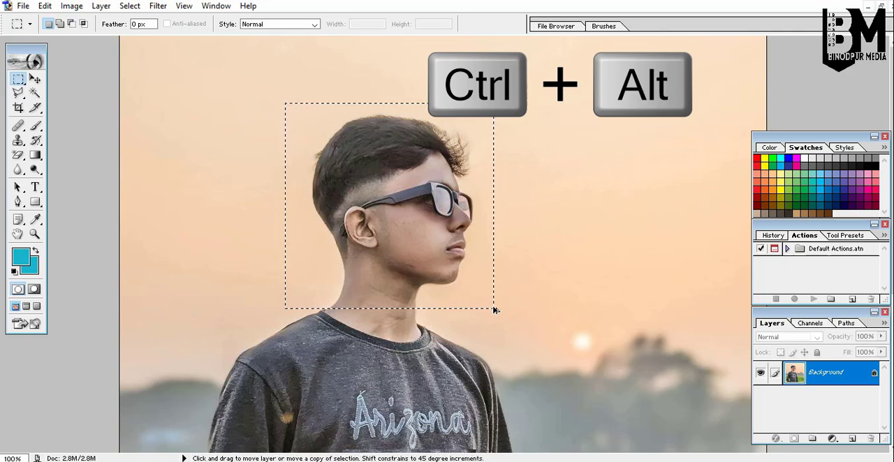
left_click_drag(431, 217, 642, 217)
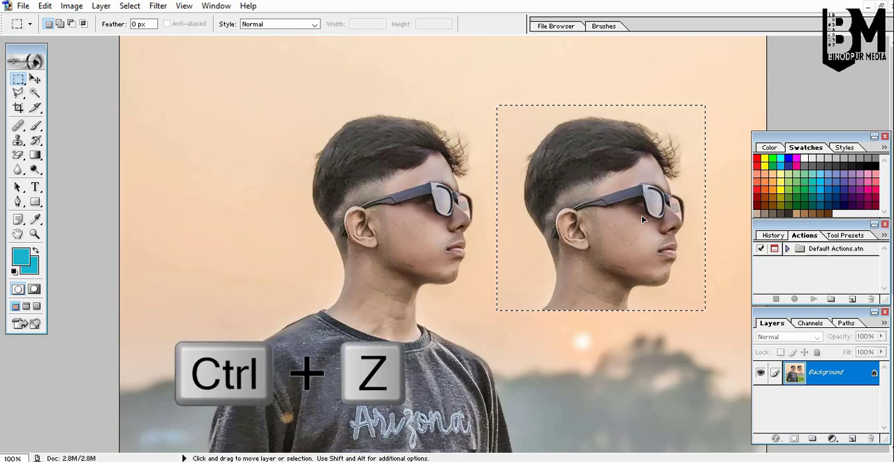
key("ctrl+z")
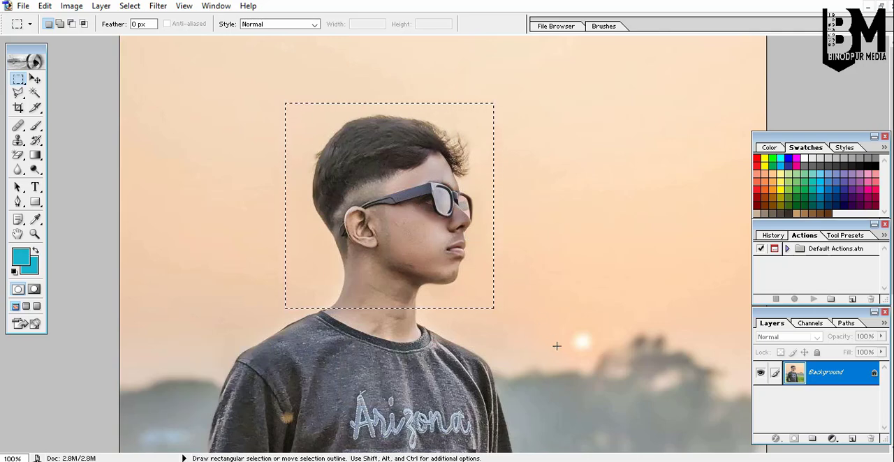
scroll(566, 370, "down", 1)
scroll(569, 374, "up", 1)
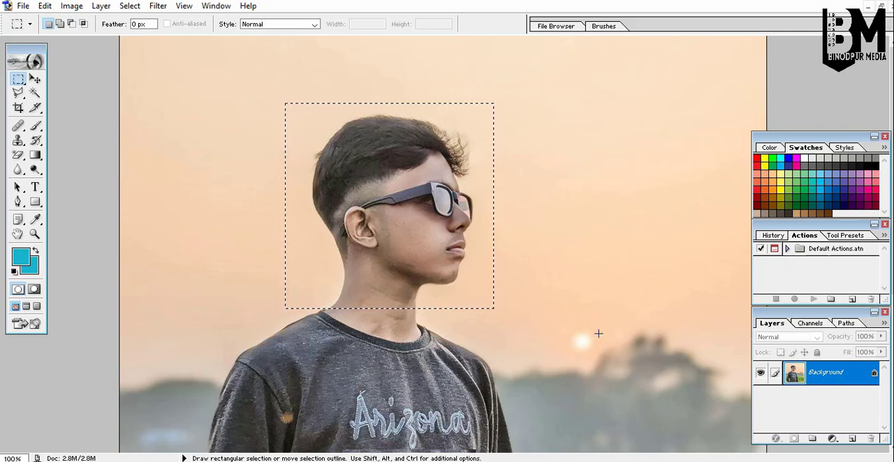
left_click(870, 8)
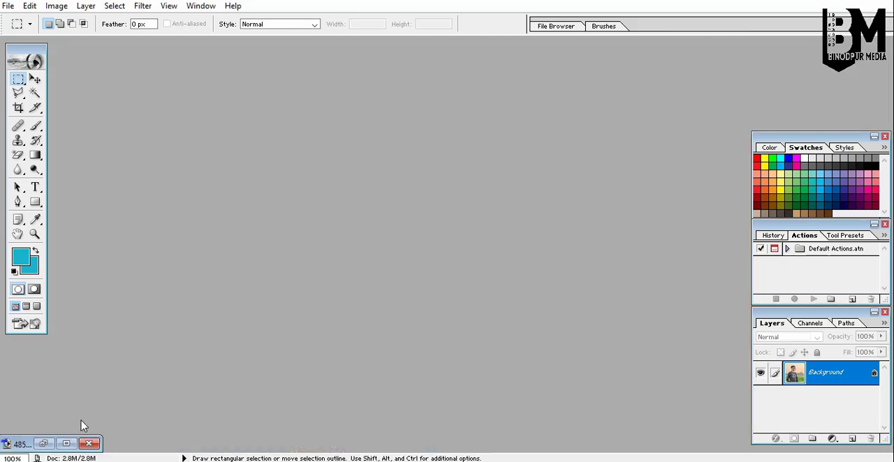
left_click(69, 444)
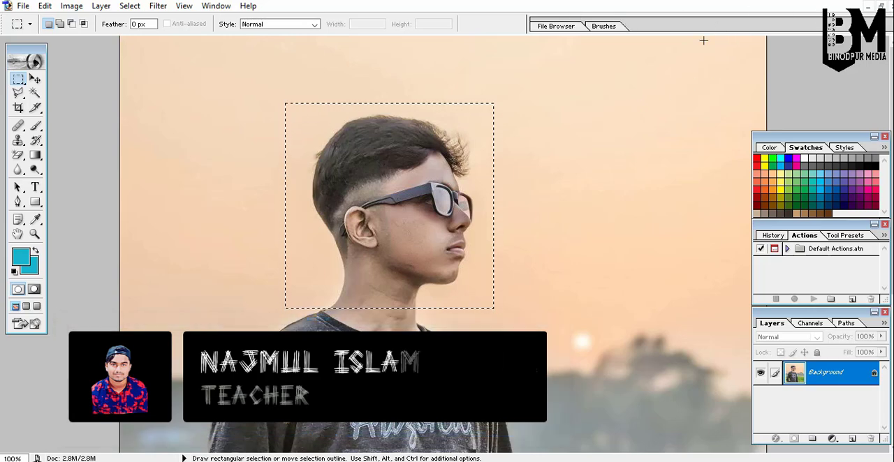
left_click(881, 6)
double_click(592, 111)
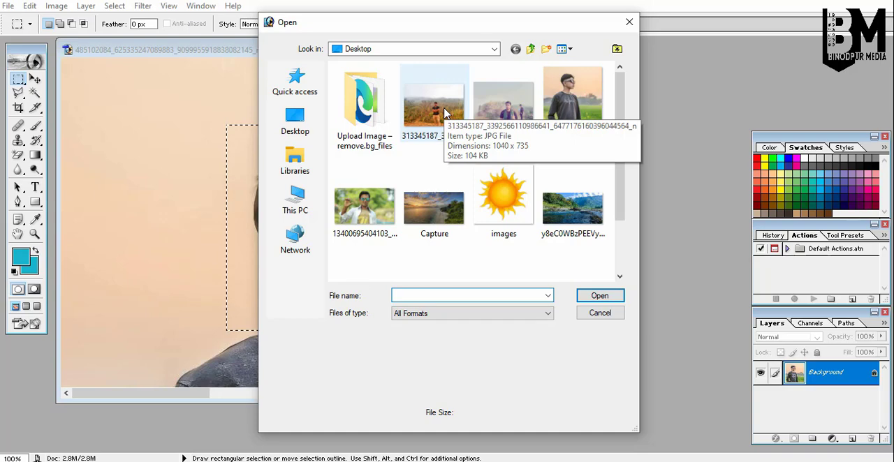
scroll(454, 175, "down", 2)
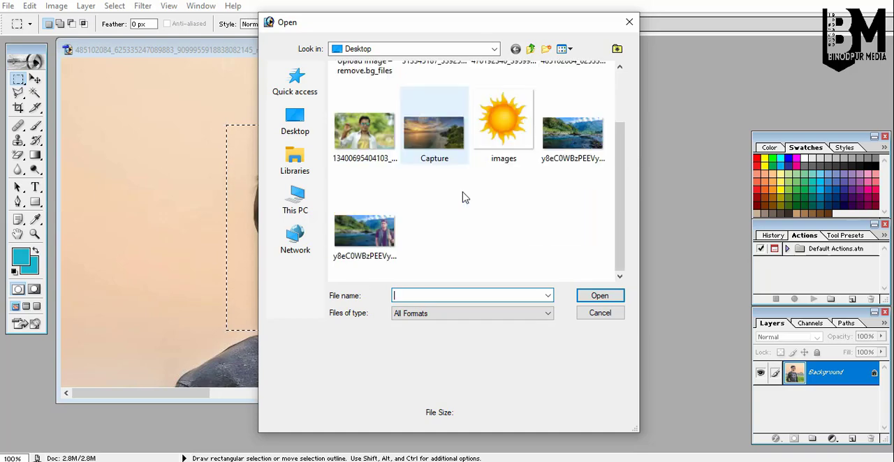
double_click(370, 139)
left_click_drag(335, 60, 640, 46)
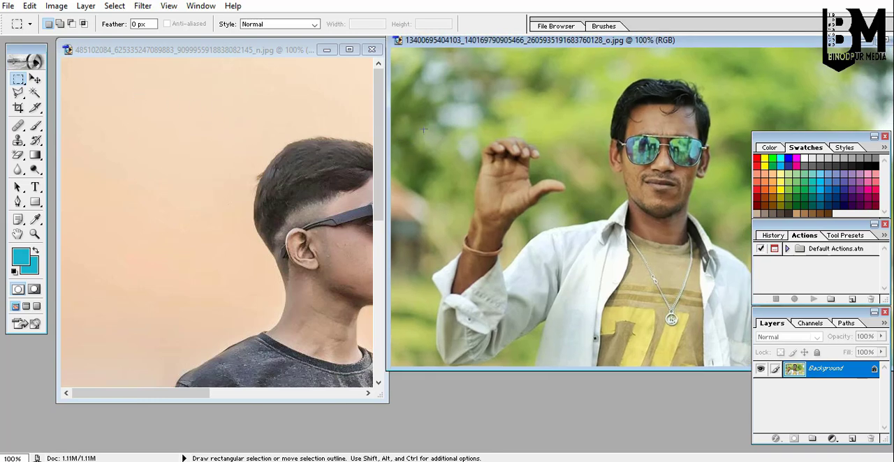
Select the raised hand and arm in the second photo and copy it into the portrait as a new layer.
left_click_drag(545, 344, 571, 354)
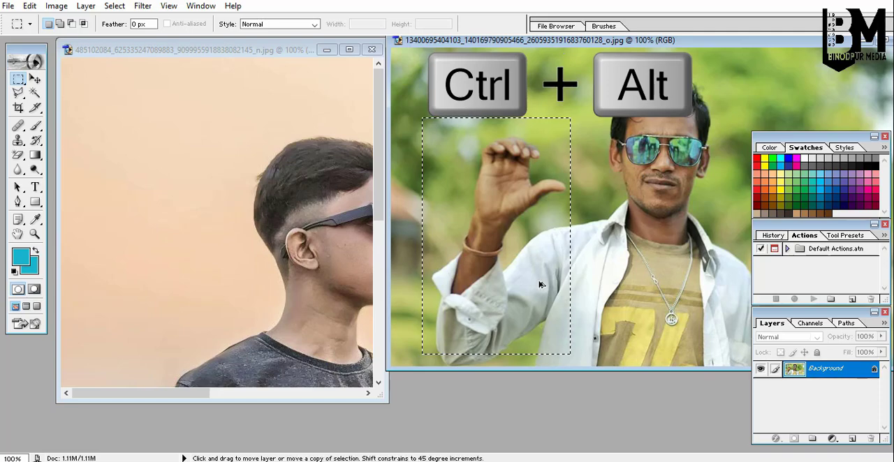
left_click_drag(540, 327, 209, 264)
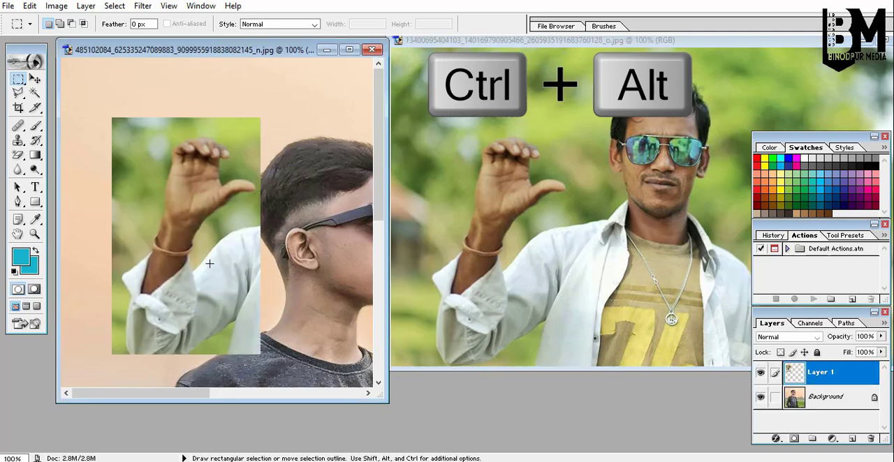
left_click(349, 49)
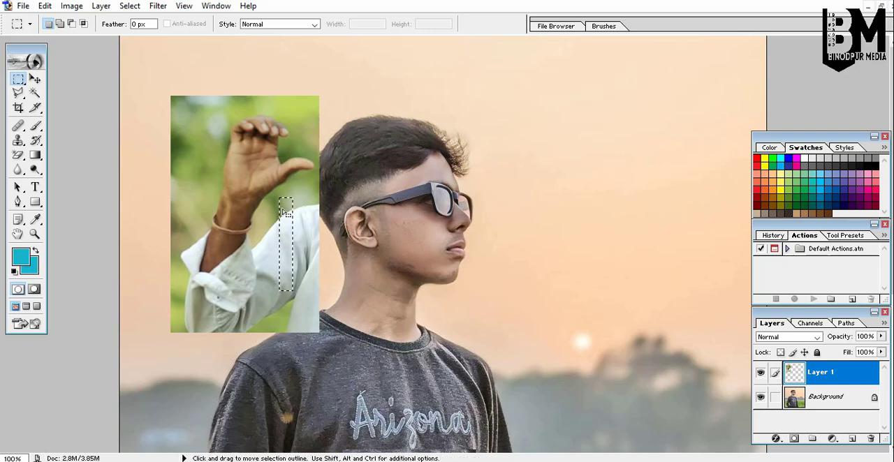
Move the pasted arm layer down beside the boy's shoulder with the Move tool.
left_click(33, 81)
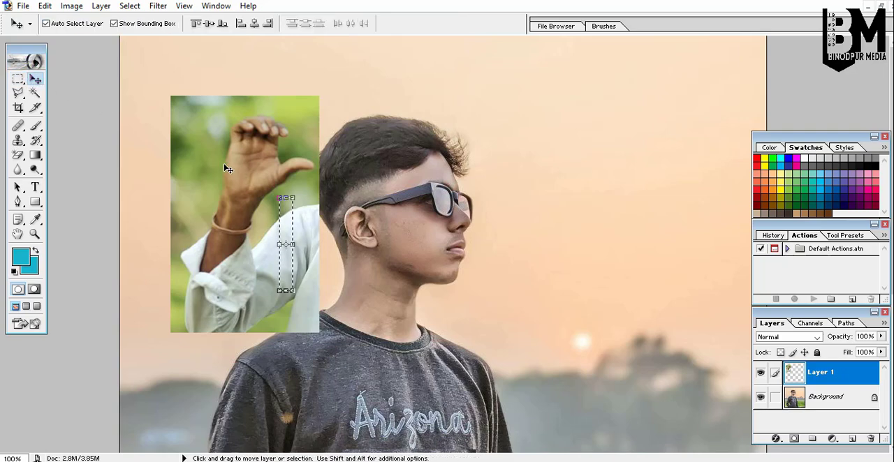
left_click_drag(223, 163, 205, 284)
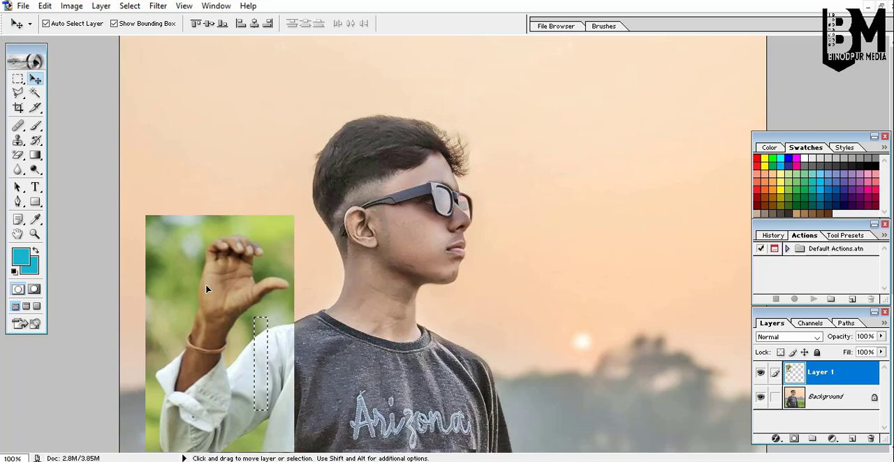
scroll(326, 276, "down", 3)
scroll(325, 276, "down", 2)
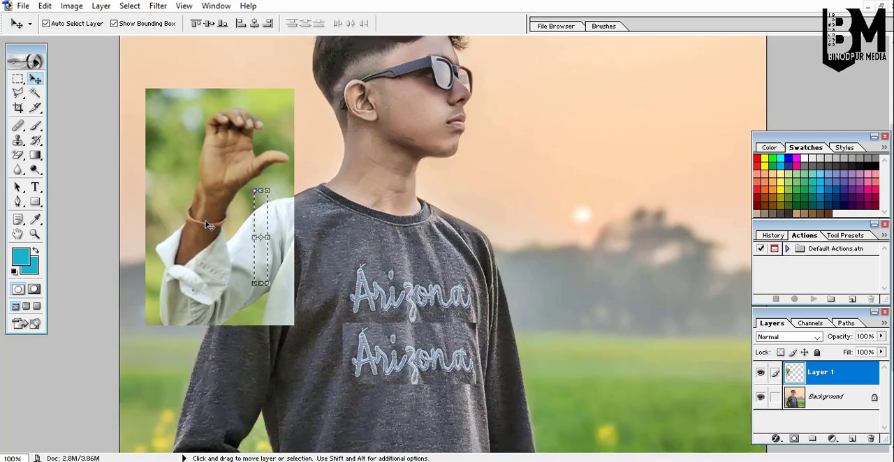
left_click_drag(220, 225, 226, 242)
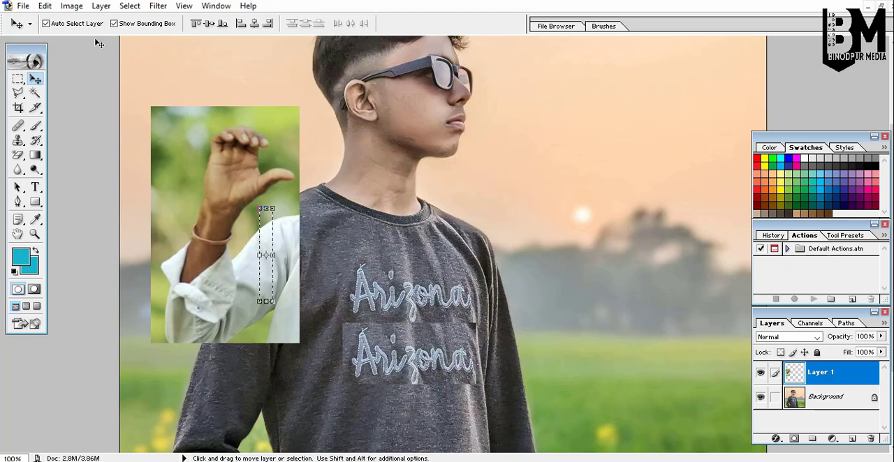
Turn on the bounding box, deselect, and scale the arm layer up to about 129.6%.
left_click(114, 23)
left_click(113, 23)
key("ctrl+d")
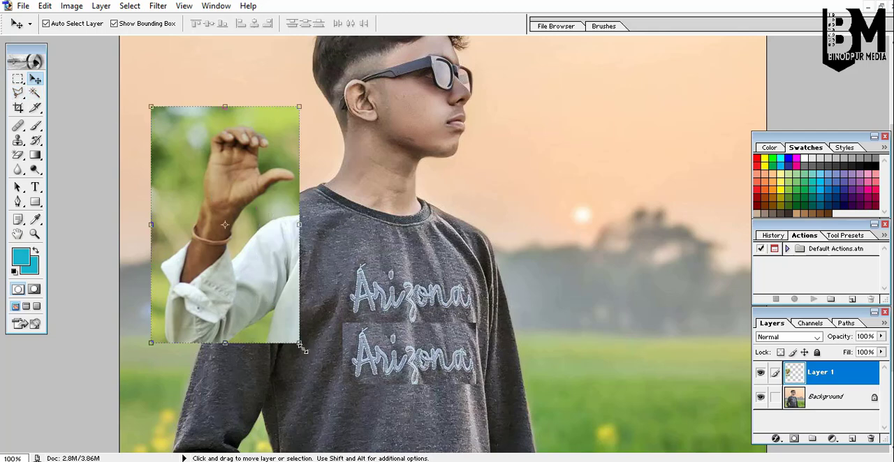
left_click_drag(300, 345, 238, 318)
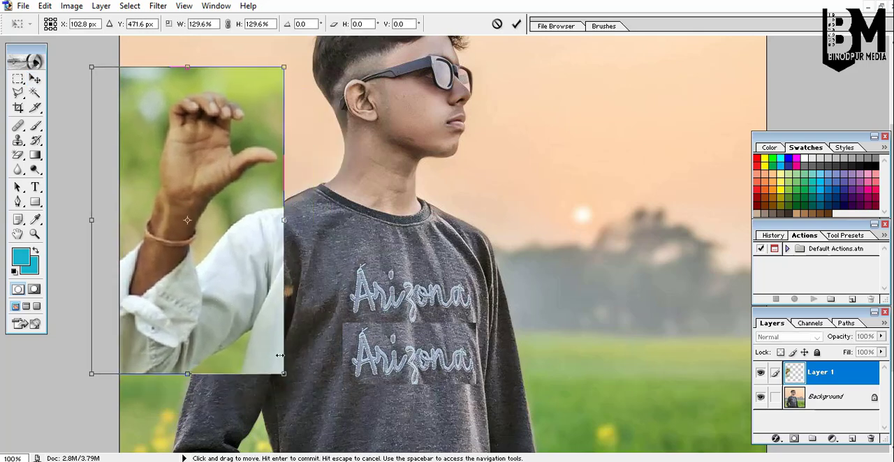
Rotate the arm layer to about -18.9° and reposition it so the sleeve meets the boy's shoulder.
left_click_drag(299, 397, 322, 401)
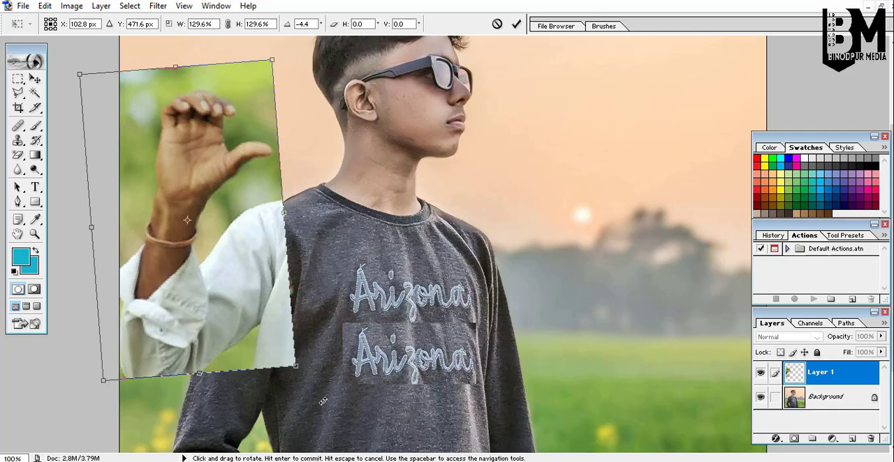
mouse_move(262, 280)
left_mouse_down()
mouse_move(262, 292)
mouse_move(259, 282)
left_mouse_up()
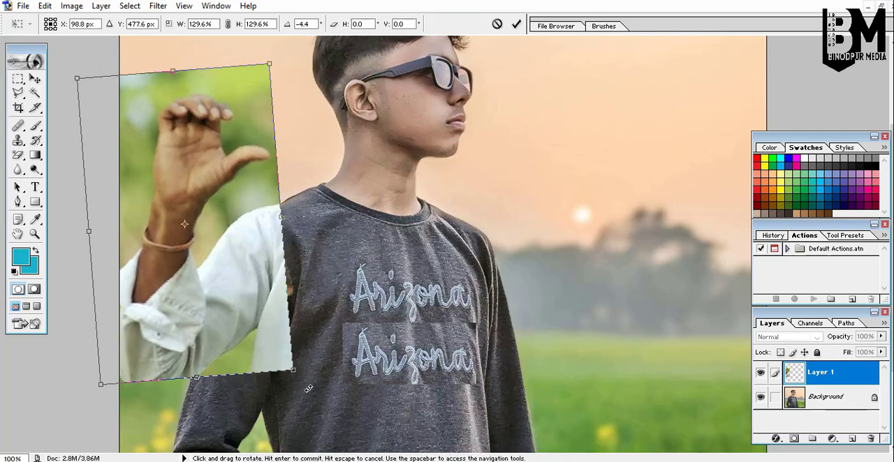
left_click_drag(308, 388, 322, 389)
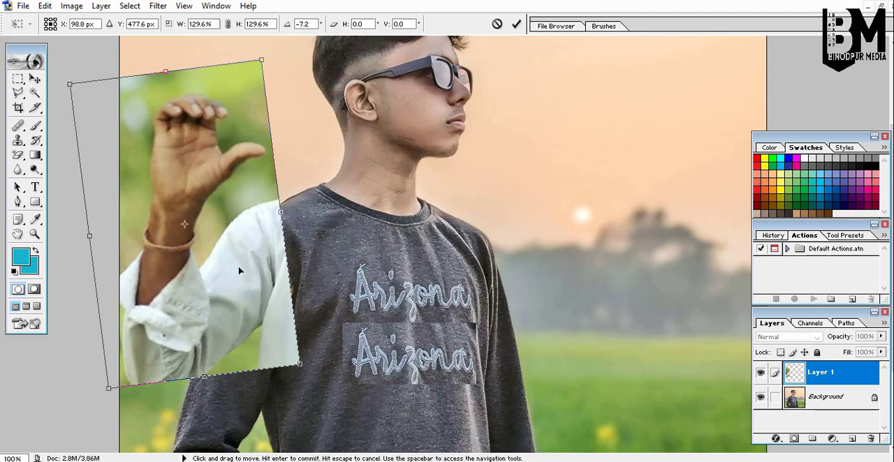
left_click_drag(238, 271, 236, 275)
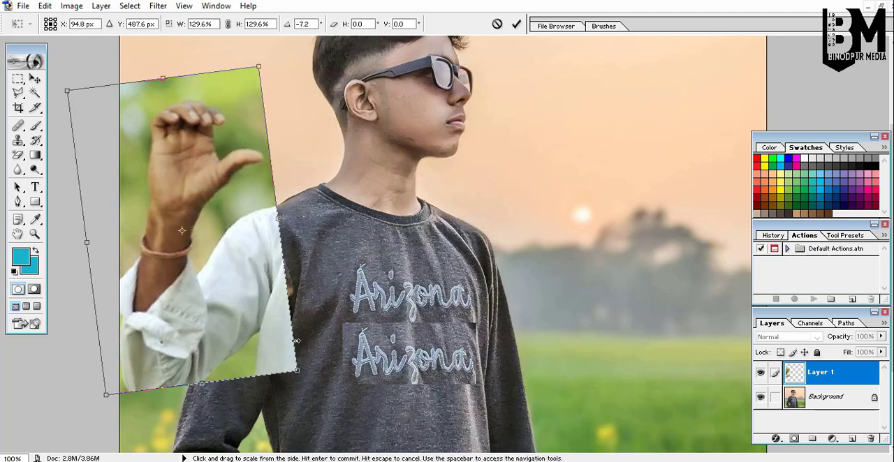
left_click_drag(310, 388, 312, 385)
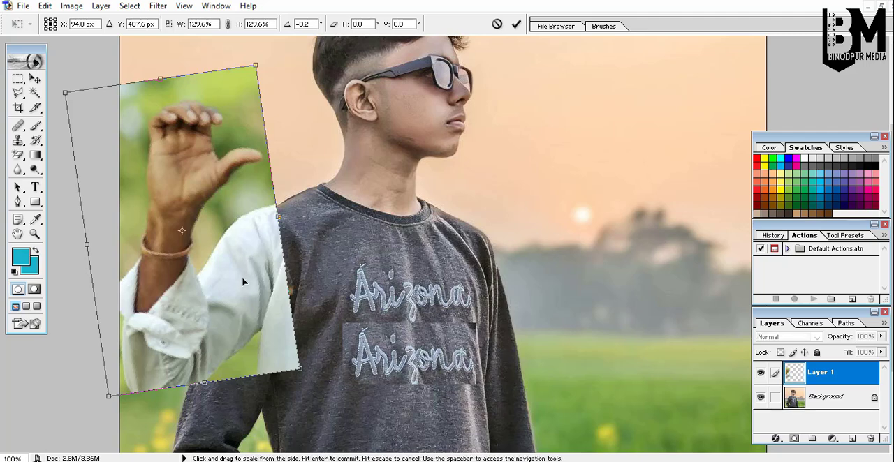
left_click_drag(243, 282, 245, 285)
left_click_drag(316, 386, 366, 378)
left_click_drag(243, 244, 254, 264)
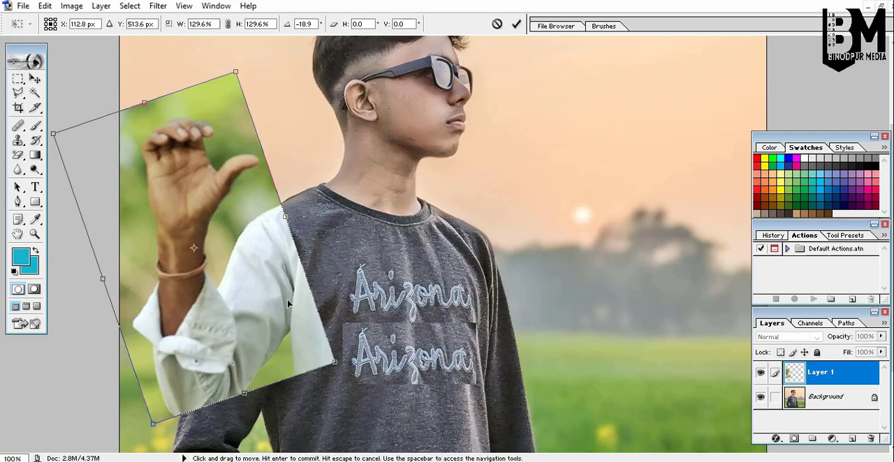
left_click_drag(288, 302, 267, 308)
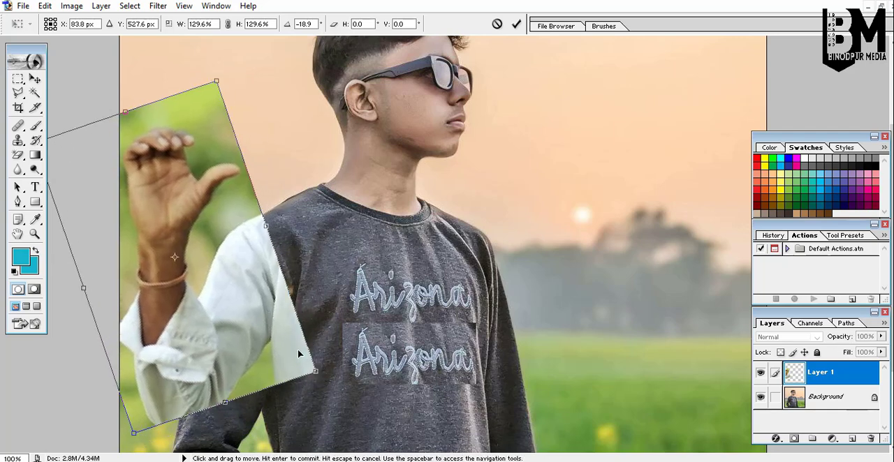
left_click_drag(324, 390, 328, 385)
left_click_drag(260, 334, 262, 336)
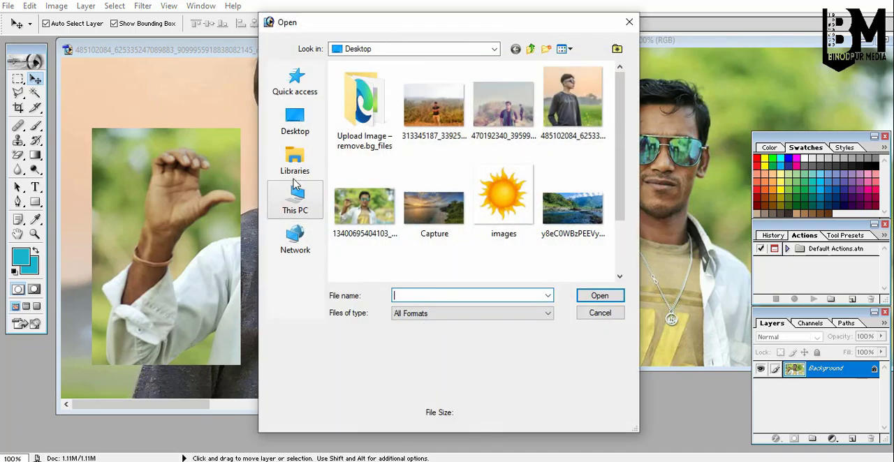
Open the background-removed photo of the man from the Downloads folder.
left_click(494, 49)
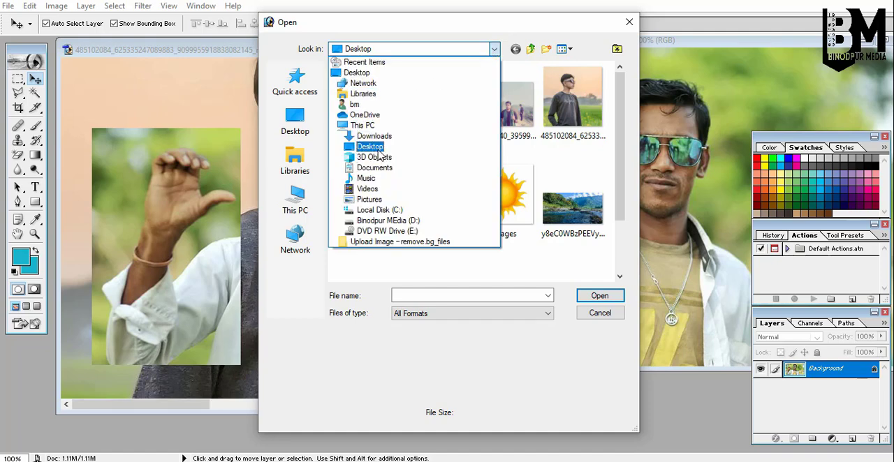
left_click(381, 136)
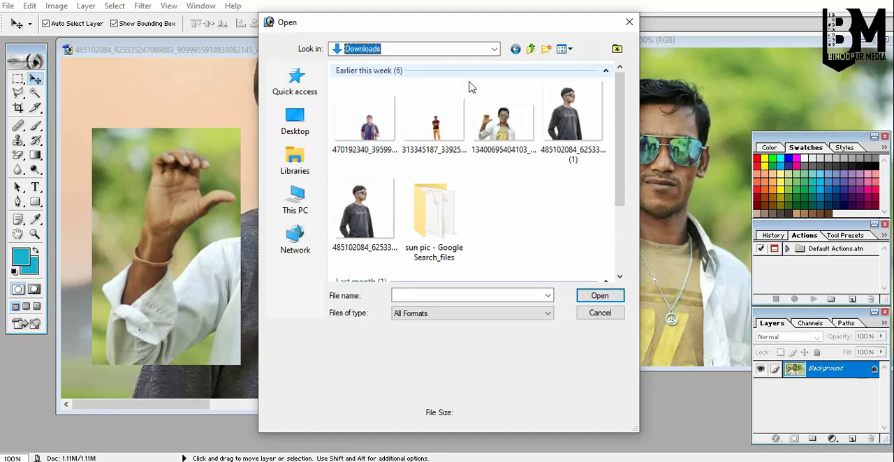
double_click(474, 117)
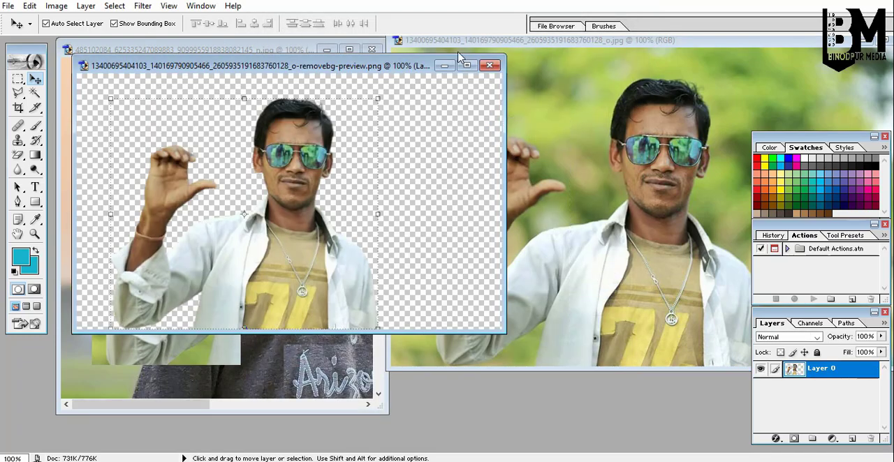
Select the raised hand and arm in the cut-out photo with a rectangular marquee and drag it into the portrait.
left_click(467, 66)
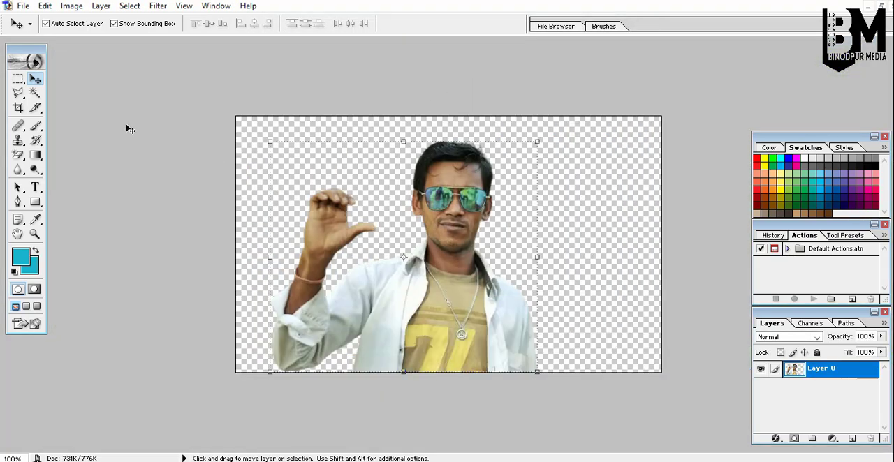
left_click(18, 80)
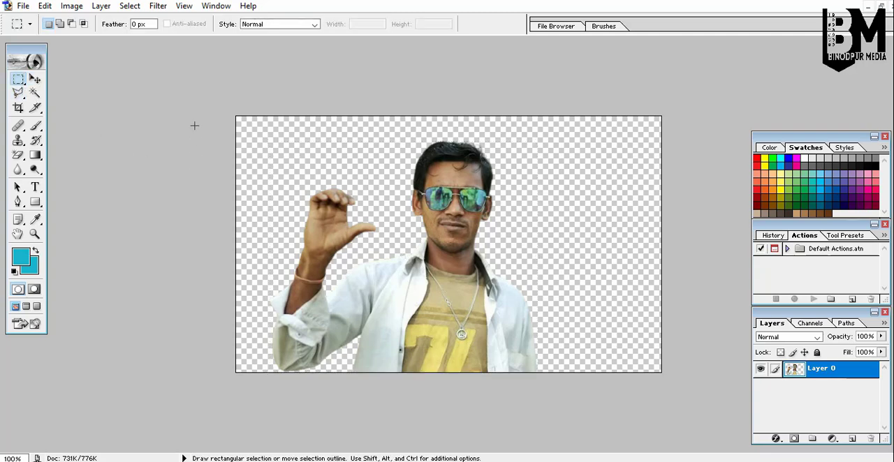
left_click_drag(267, 172, 362, 366)
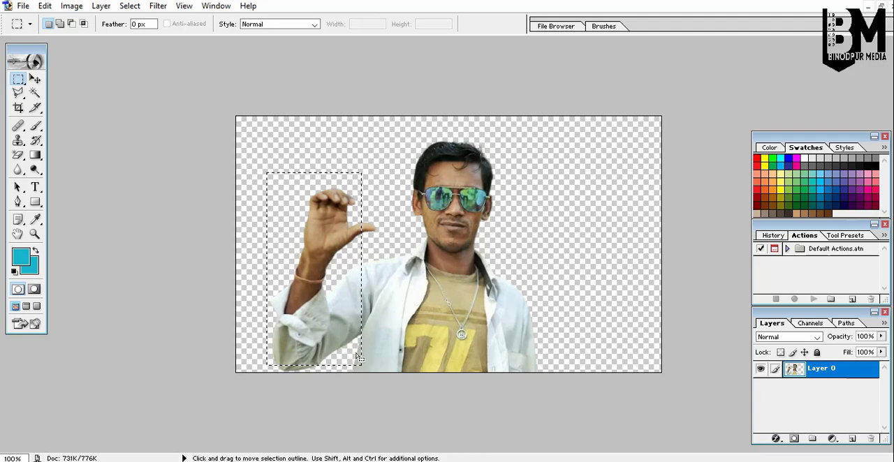
left_click(315, 257)
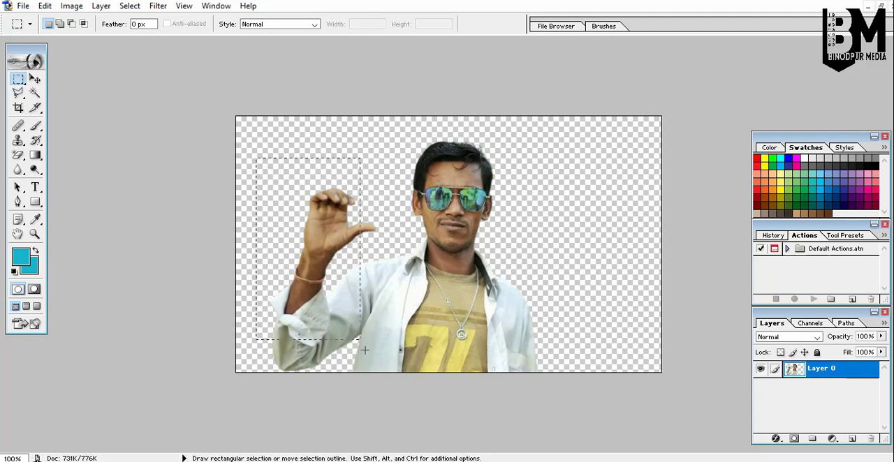
left_click_drag(364, 350, 385, 373)
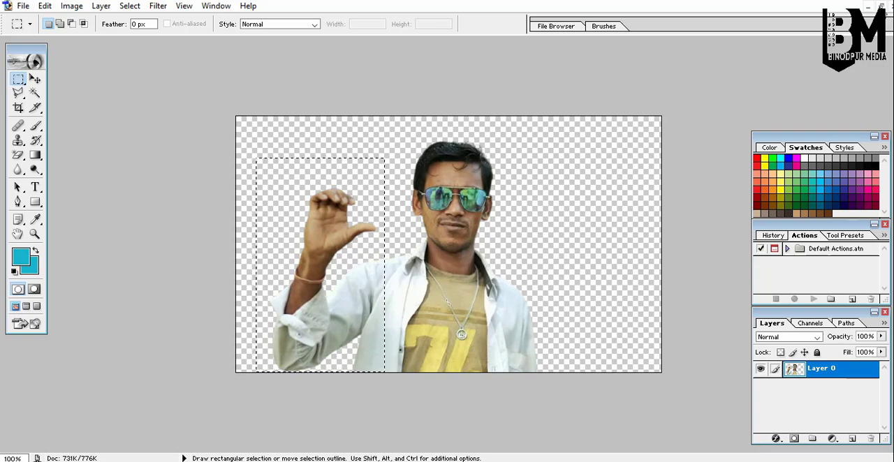
left_click(882, 6)
left_click(342, 75)
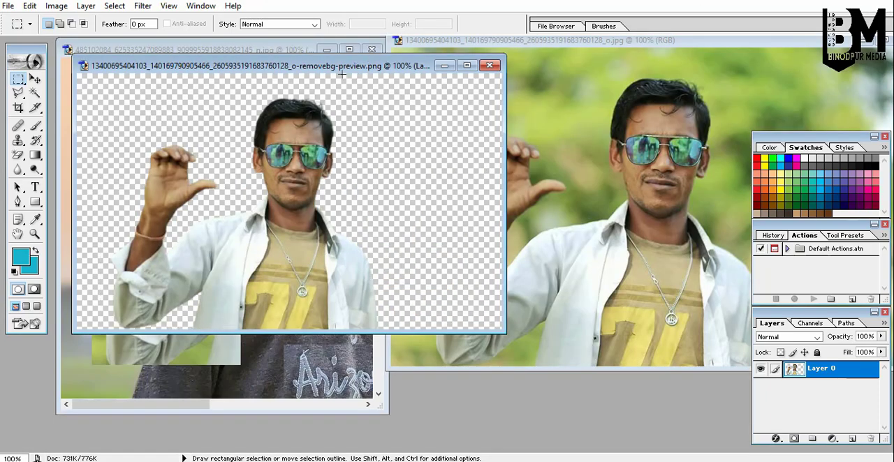
left_click_drag(337, 67, 521, 59)
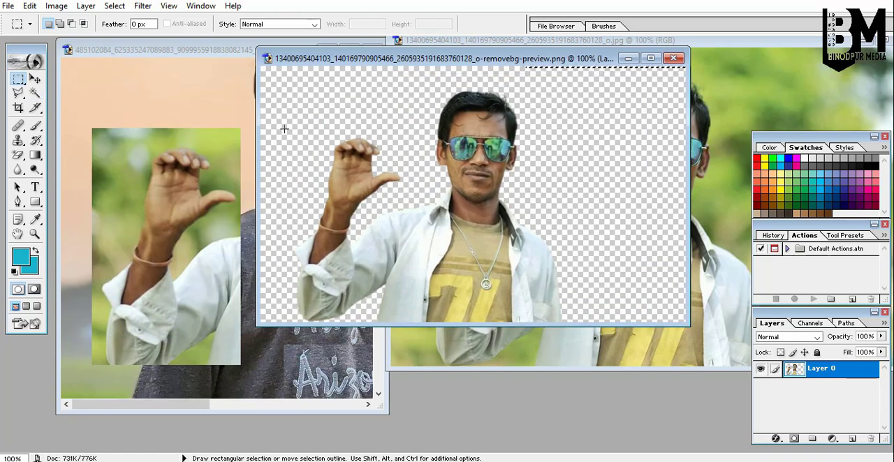
left_click_drag(284, 128, 420, 323)
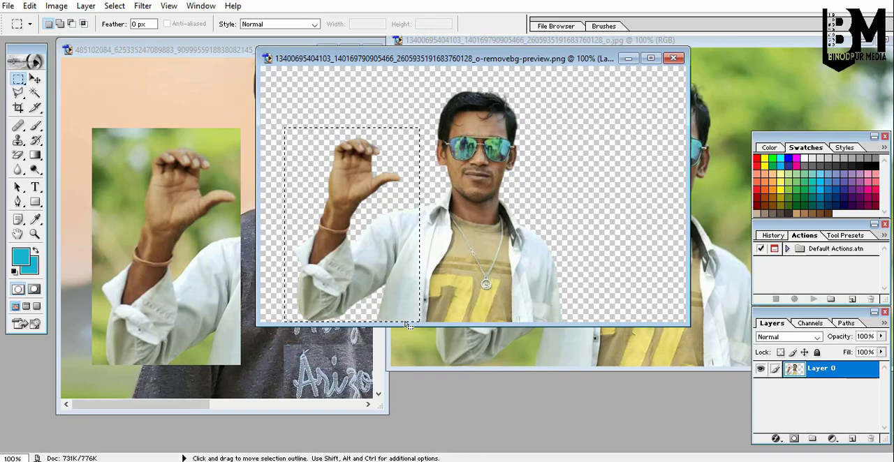
left_click_drag(355, 235, 156, 243)
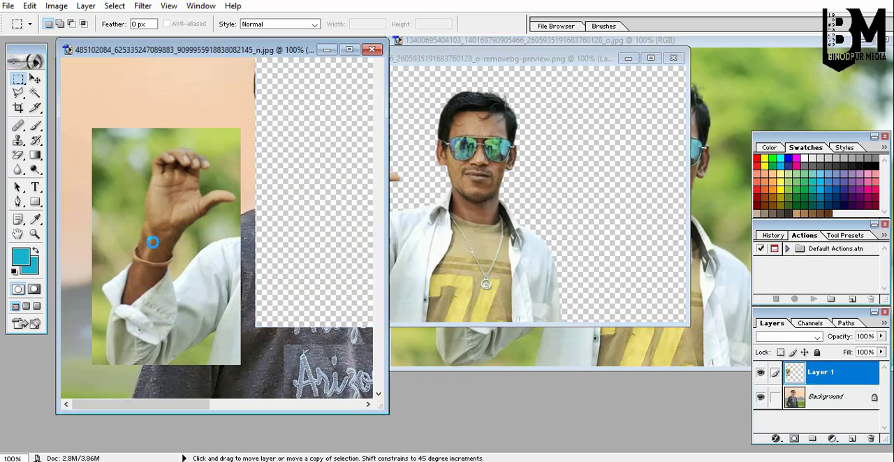
left_click(344, 49)
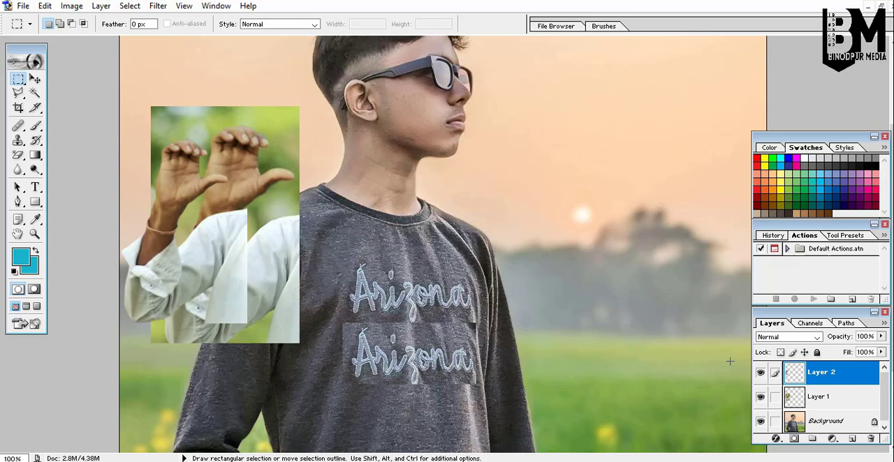
left_click(818, 426)
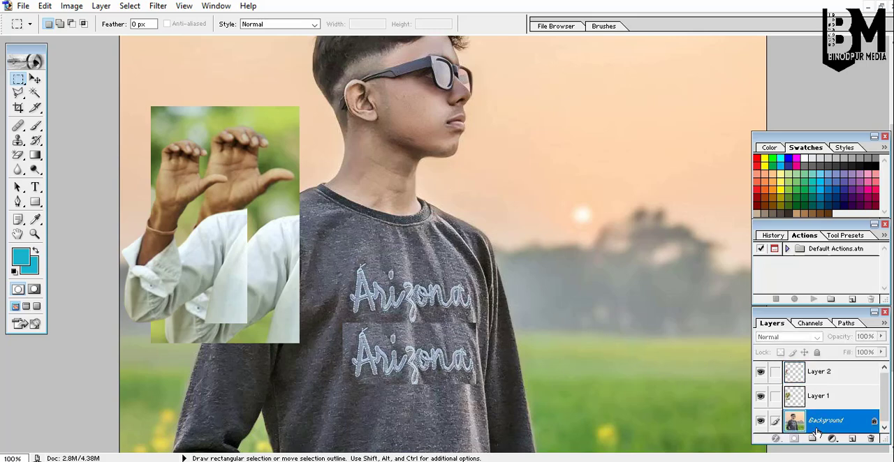
left_click(807, 398)
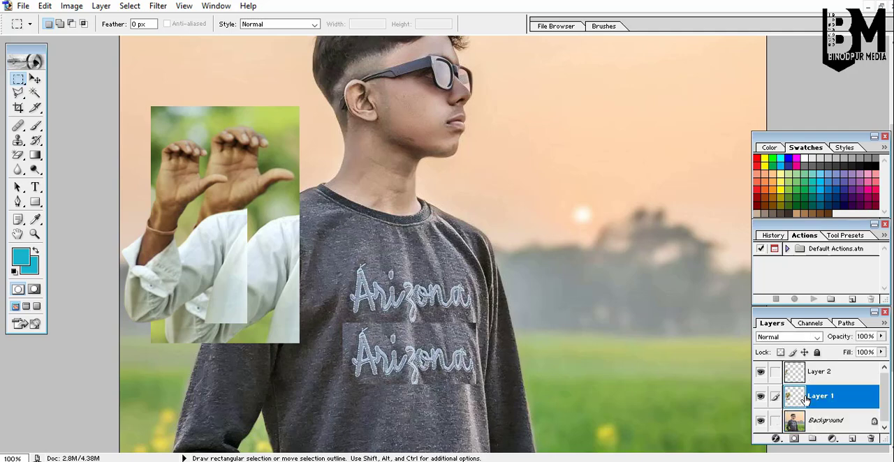
left_click(853, 440)
left_click(870, 440)
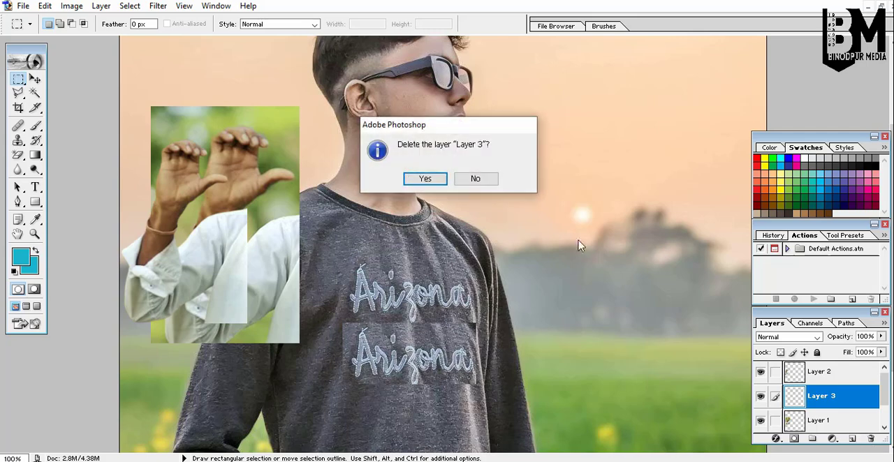
left_click(421, 179)
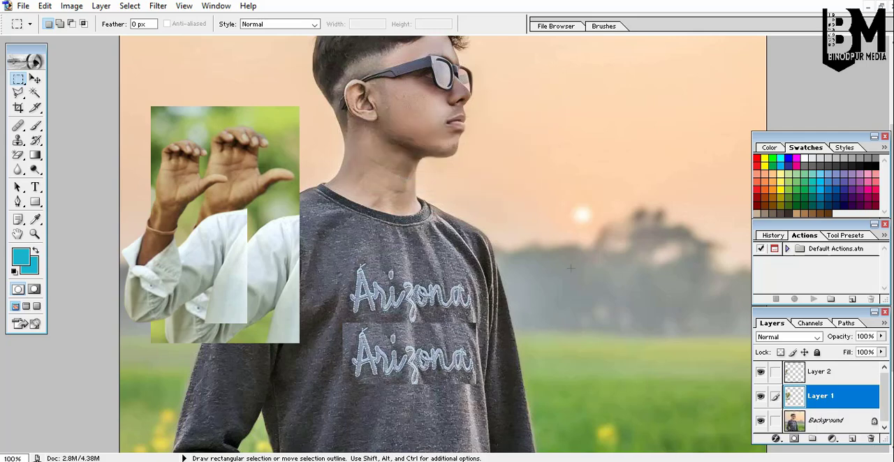
left_click(831, 380)
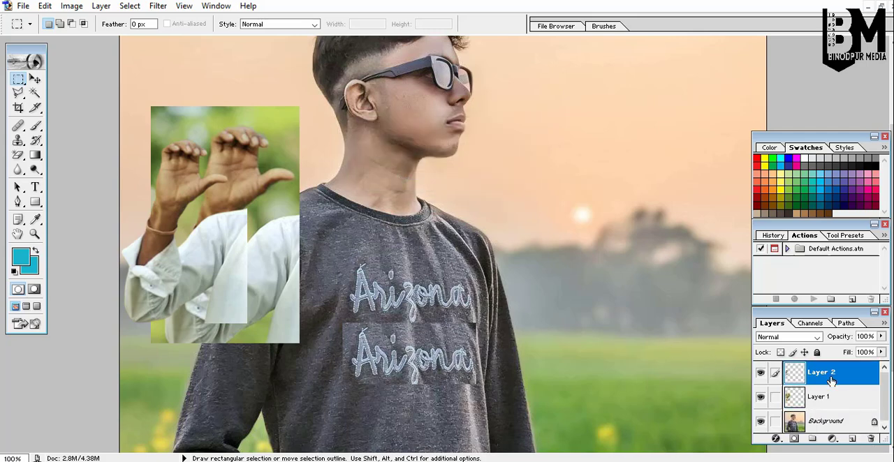
left_click(852, 439)
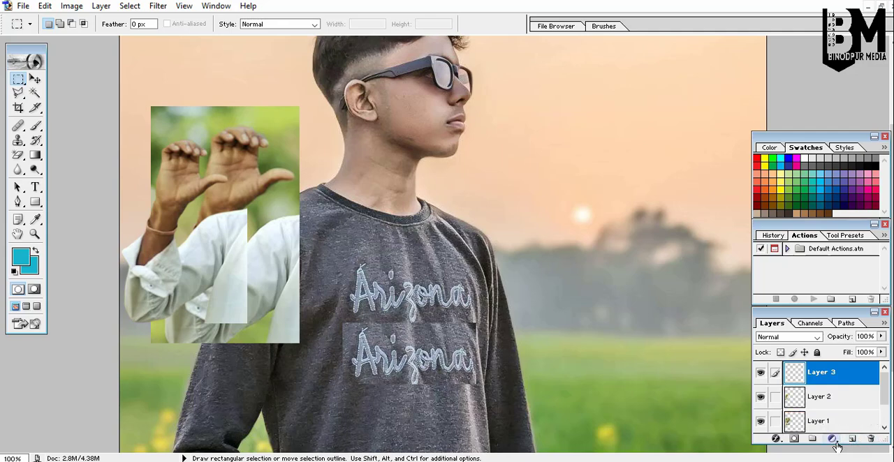
left_click(871, 439)
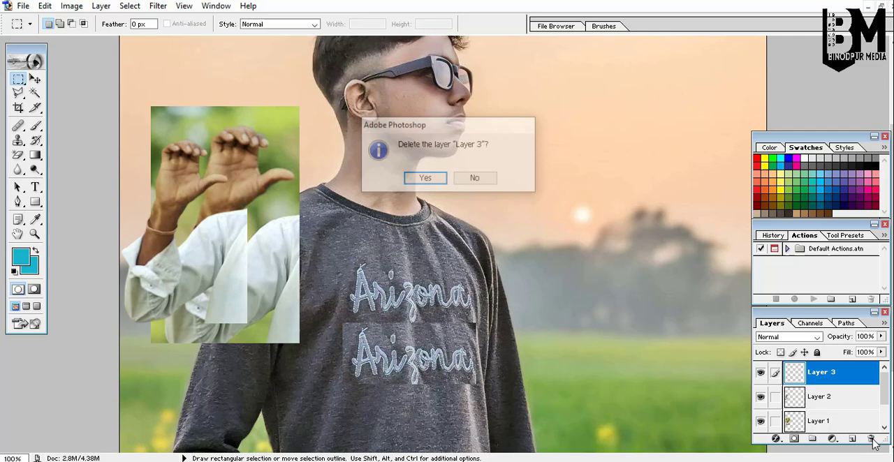
left_click(425, 179)
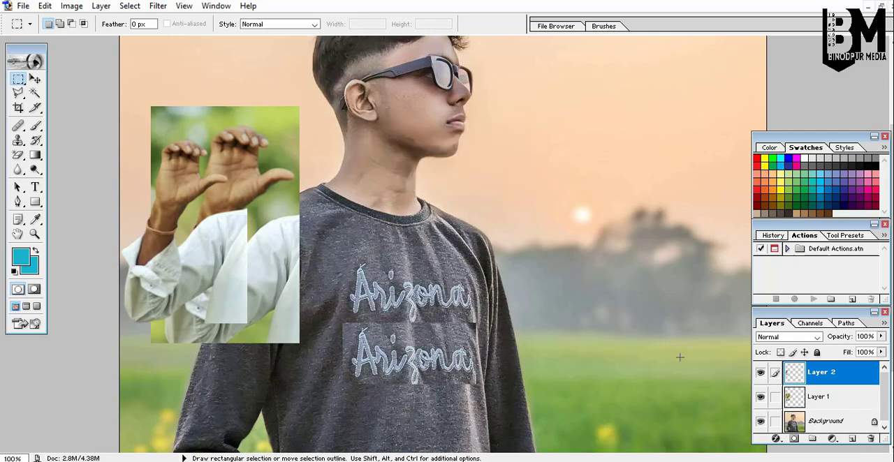
Delete the two pasted arm layers, leaving only the background in the portrait.
left_click(871, 439)
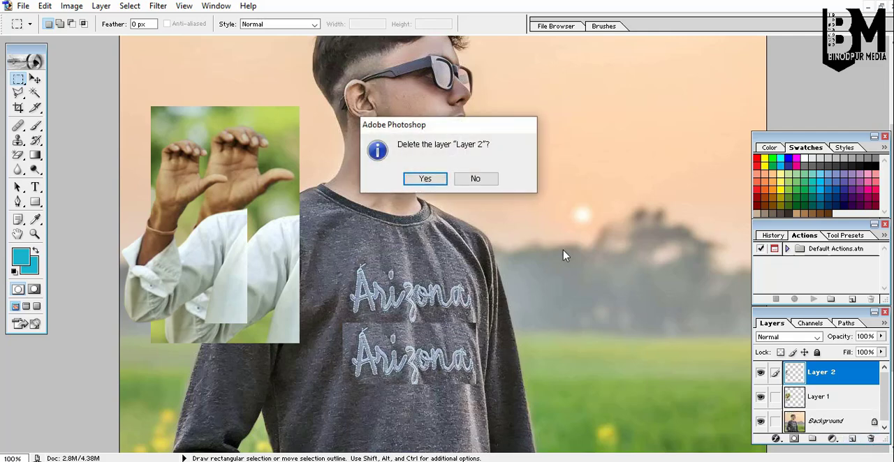
left_click(424, 178)
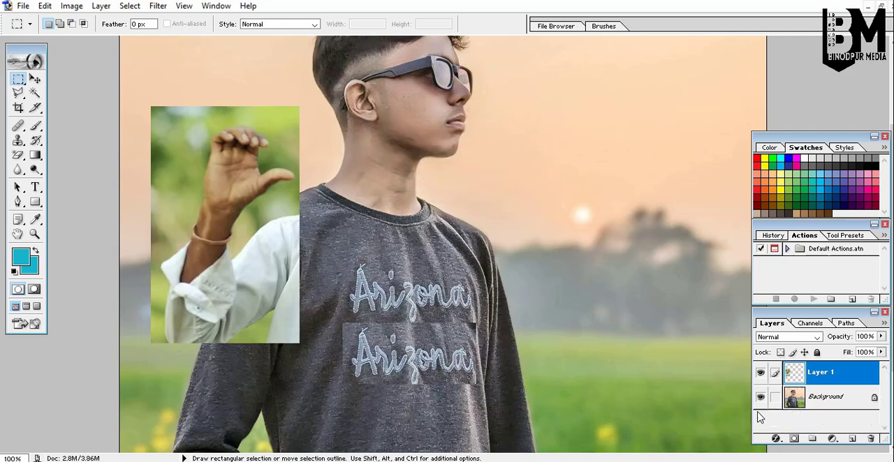
left_click(870, 440)
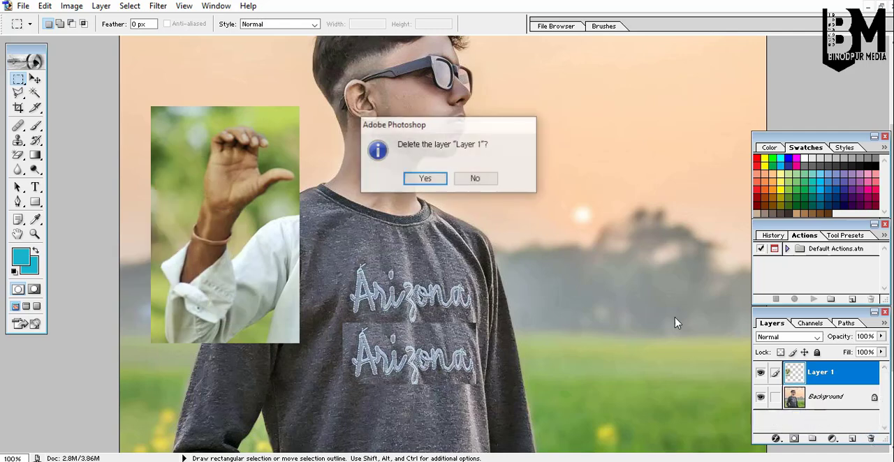
left_click(424, 179)
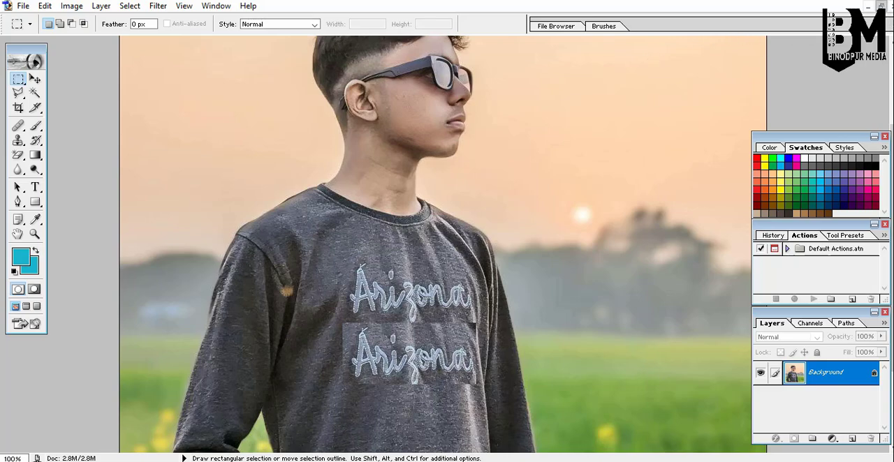
Select the raised arm in the cut-out photo again and drag it into the portrait as a new layer.
left_click(882, 7)
left_click(479, 158)
left_click_drag(285, 128, 419, 322)
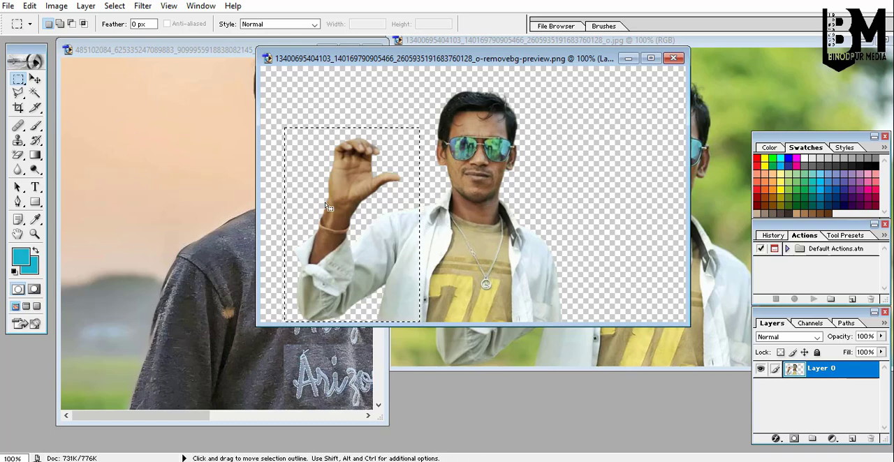
left_click_drag(339, 209, 186, 221)
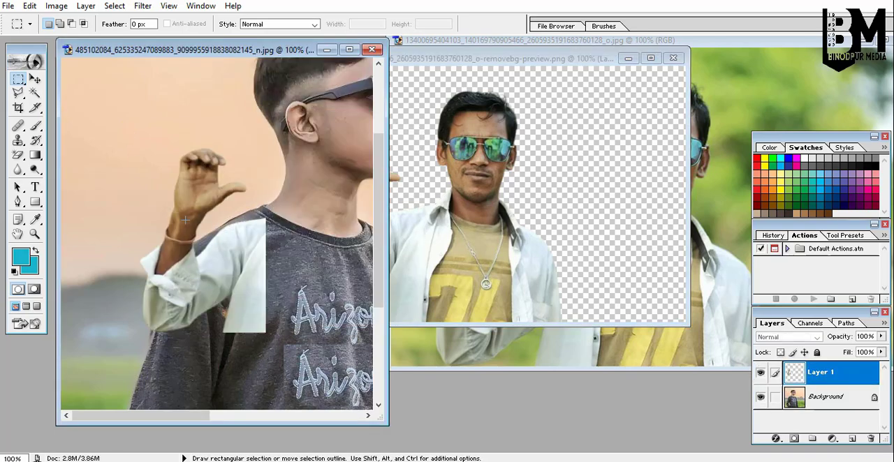
Scale the arm layer to about 146%, rotate it and position it so the sleeve meets the boy's shoulder.
left_click(350, 49)
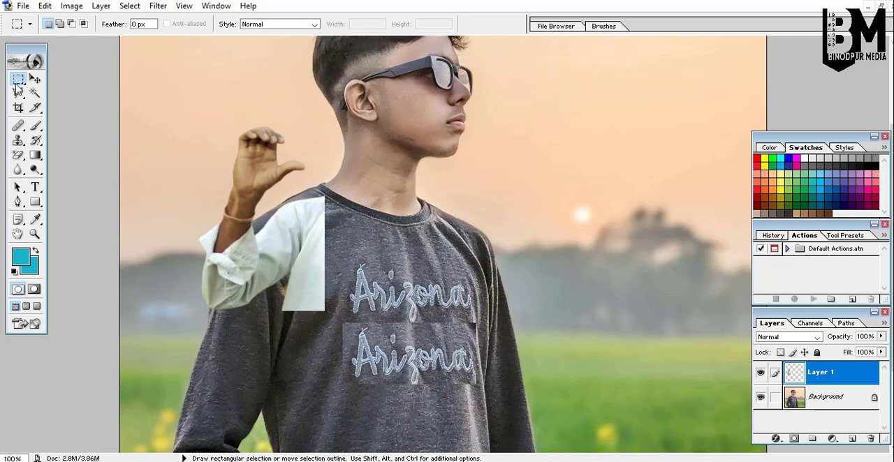
left_click(36, 80)
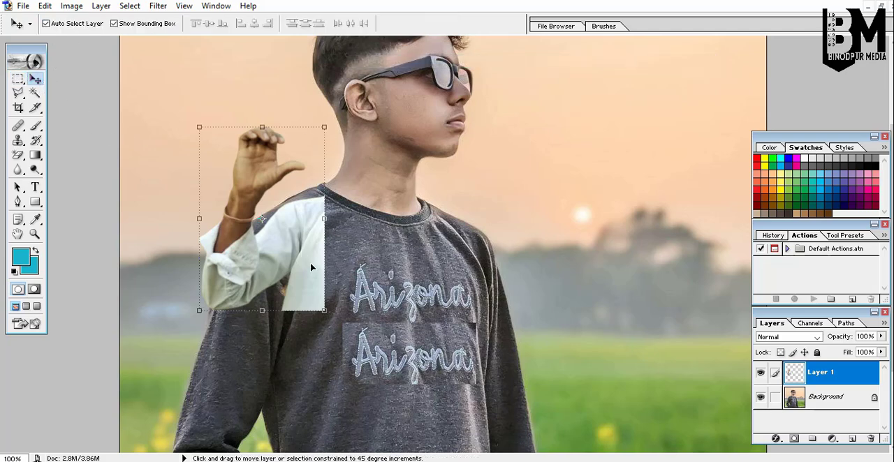
left_click_drag(326, 312, 379, 393)
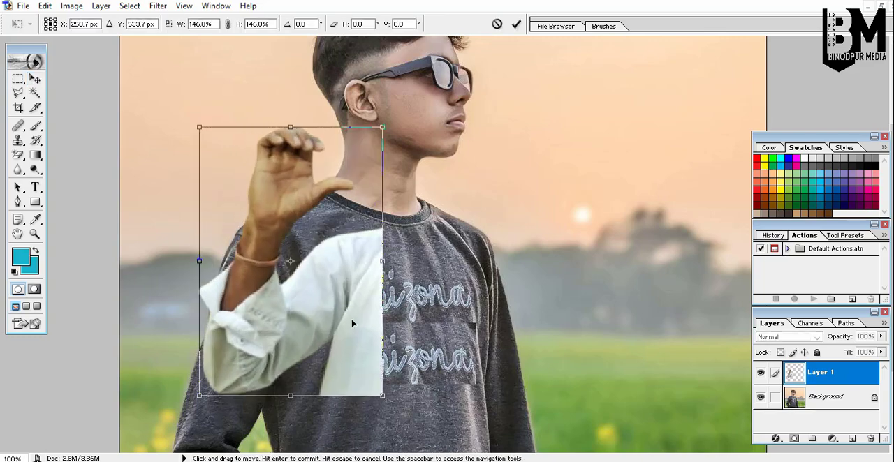
left_click_drag(351, 319, 278, 322)
left_click_drag(327, 419, 408, 381)
key("Return")
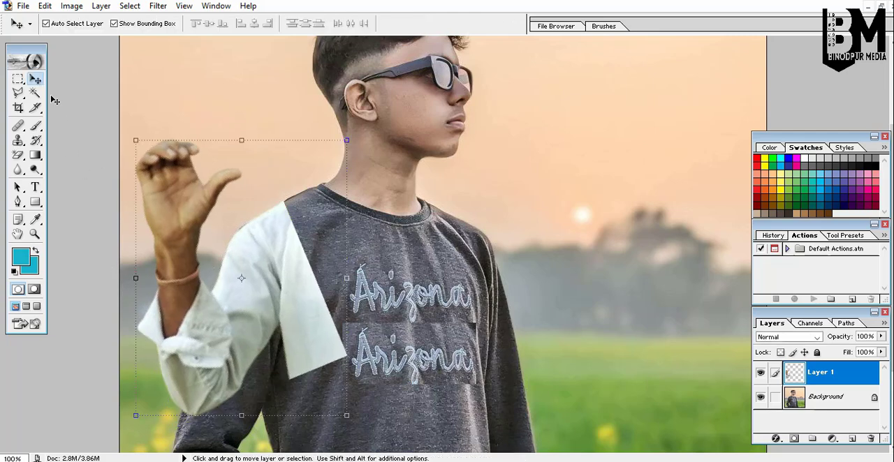
With the Polygonal Lasso, select the part of the pasted white sleeve overlapping the shirt's shoulder and delete it from the arm layer.
left_click(19, 94)
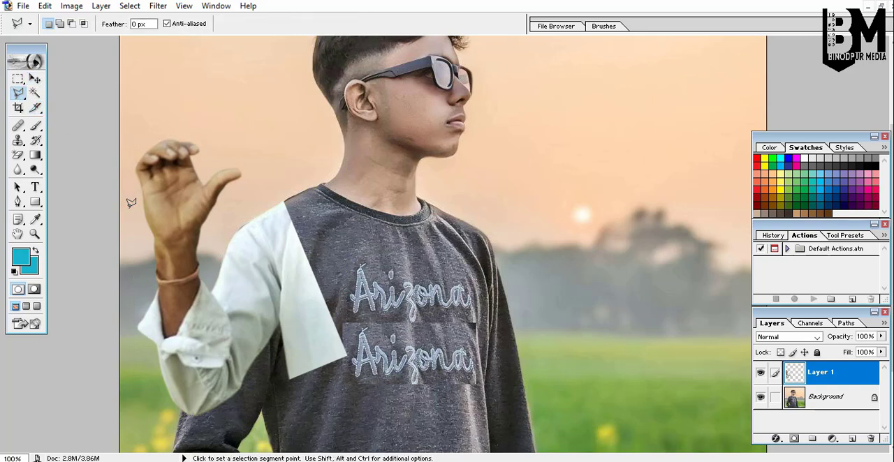
scroll(131, 203, "down", 5)
scroll(131, 202, "up", 2)
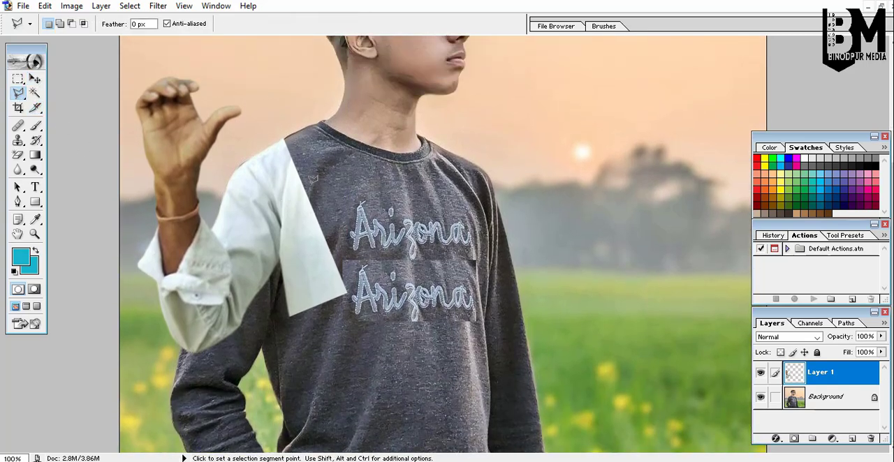
left_click(303, 127)
left_click(421, 360)
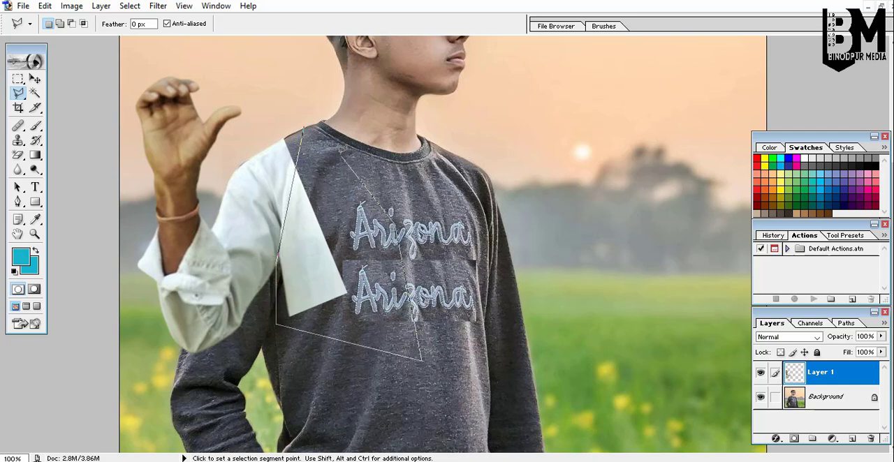
left_click(308, 120, "ctrl")
left_click(308, 120, "ctrl")
left_click(308, 120, "ctrl")
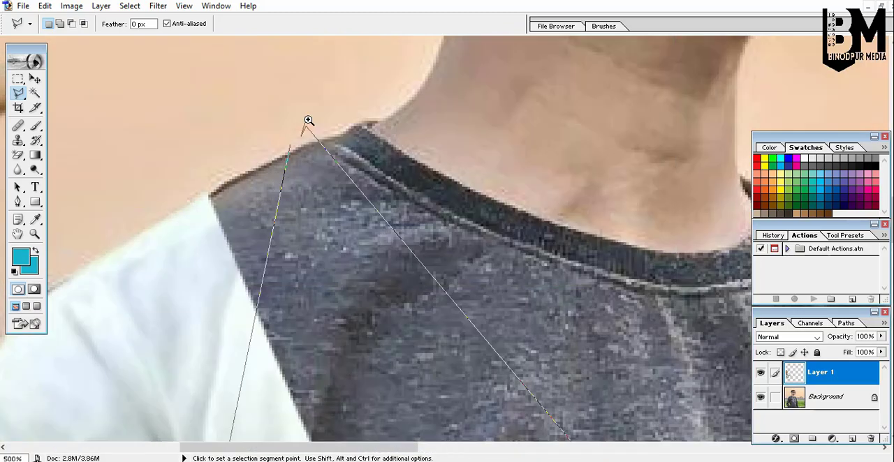
left_click(308, 121, "ctrl")
left_click(308, 120, "ctrl")
left_click(308, 120, "ctrl")
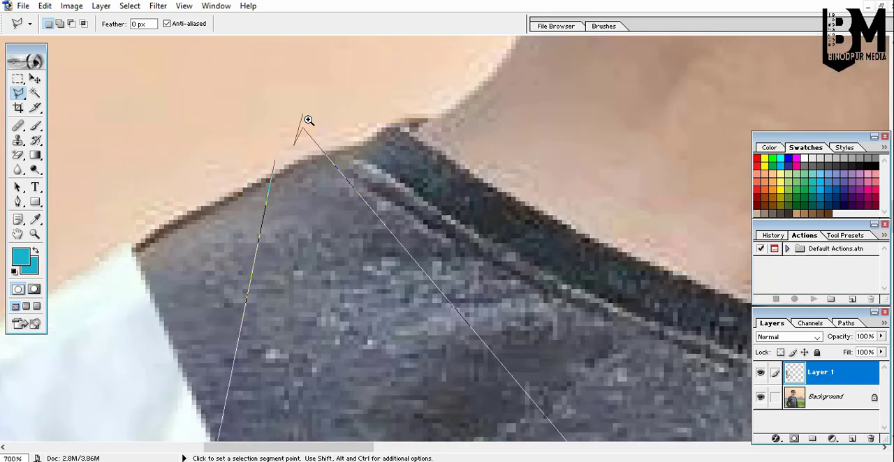
left_click(308, 120, "ctrl")
left_click(308, 120, "ctrl")
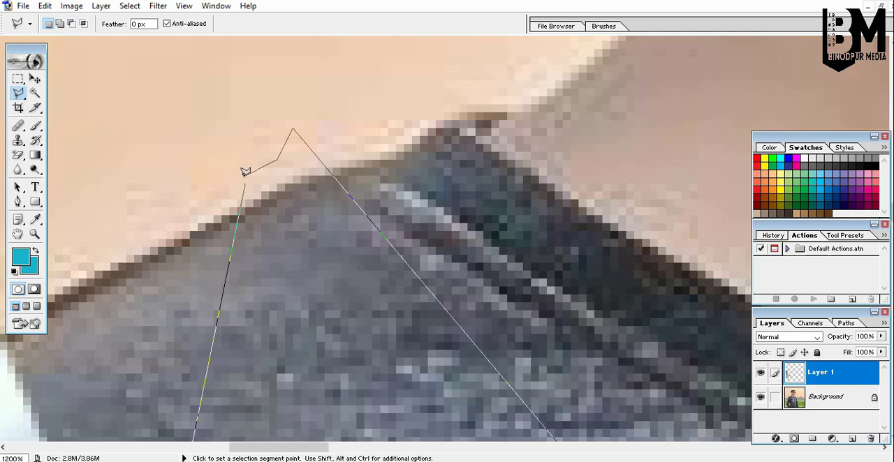
key("BackSpace")
double_click(245, 176)
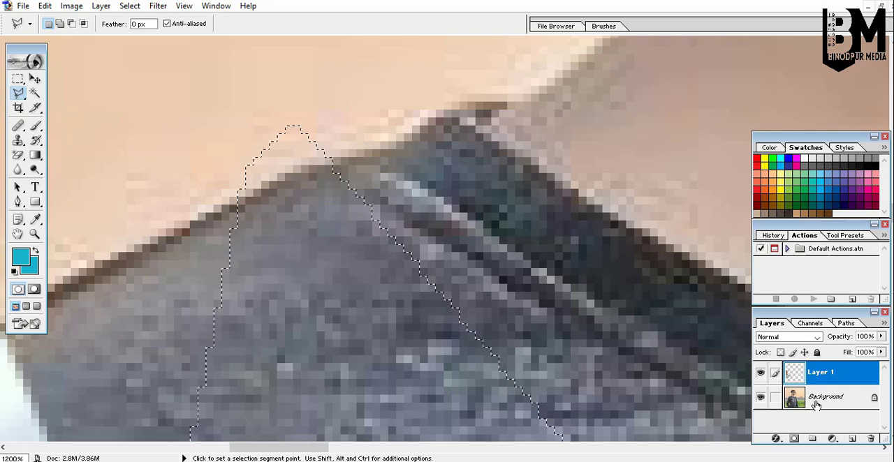
left_click(409, 282, "alt")
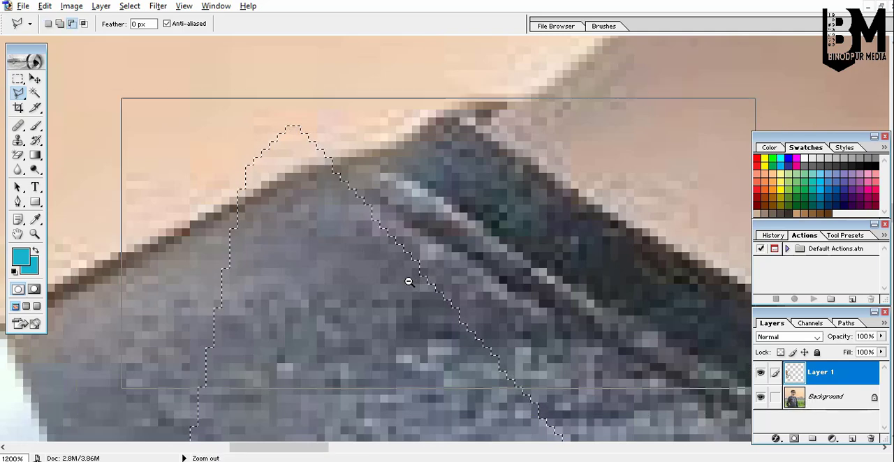
left_click(409, 282, "alt")
left_click(410, 282, "alt")
left_click(410, 282, "alt")
left_click(409, 282, "alt")
left_click(410, 283, "alt")
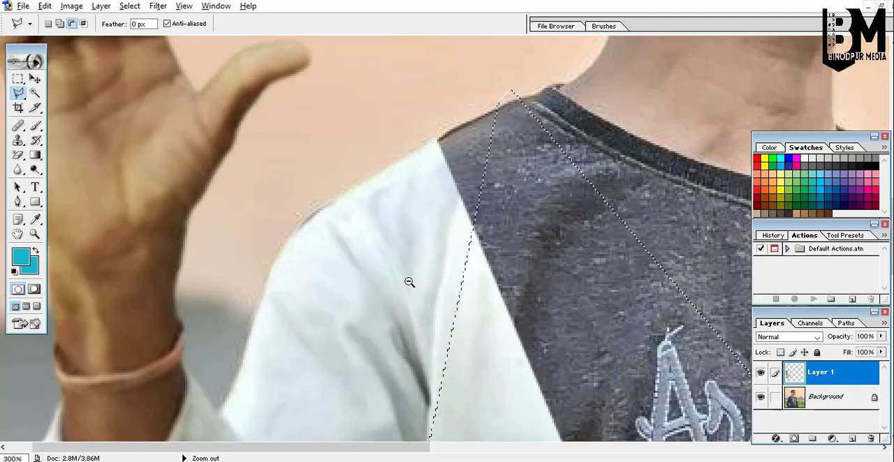
left_click(409, 282, "alt")
left_click(409, 283, "alt")
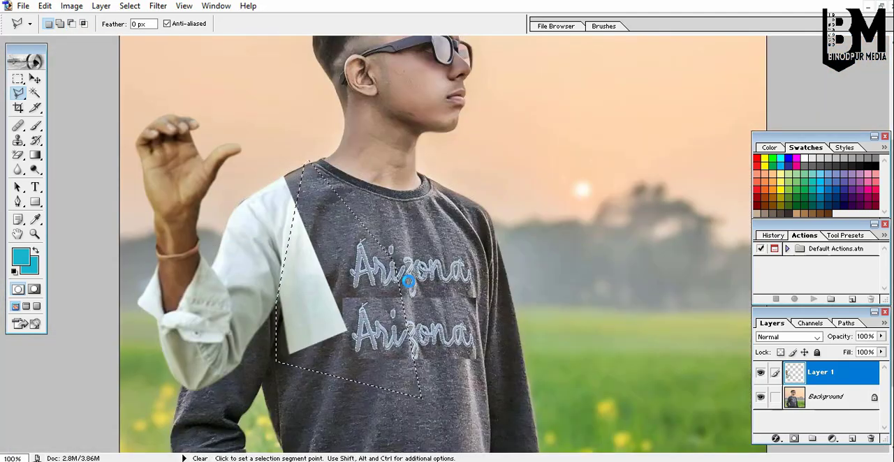
key("Delete")
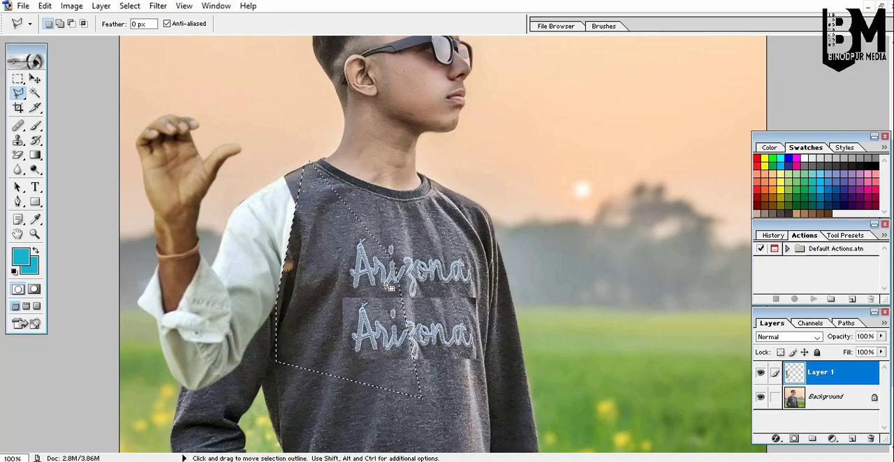
Try to clone-stamp the background beside the boy's arm using an 80 px brush on the Background layer.
scroll(325, 264, "down", 3)
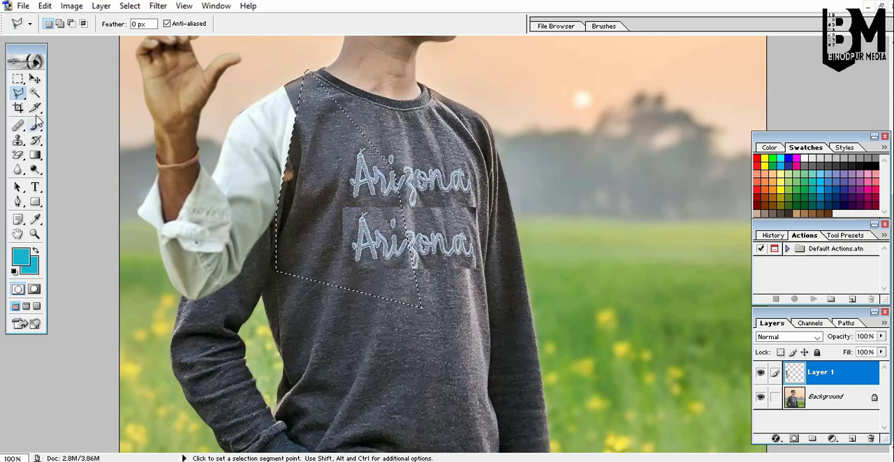
left_click(19, 79)
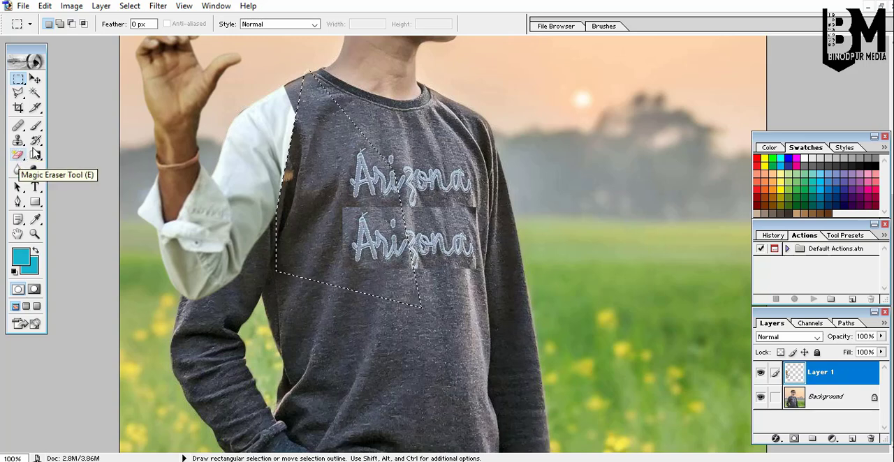
left_click(18, 141)
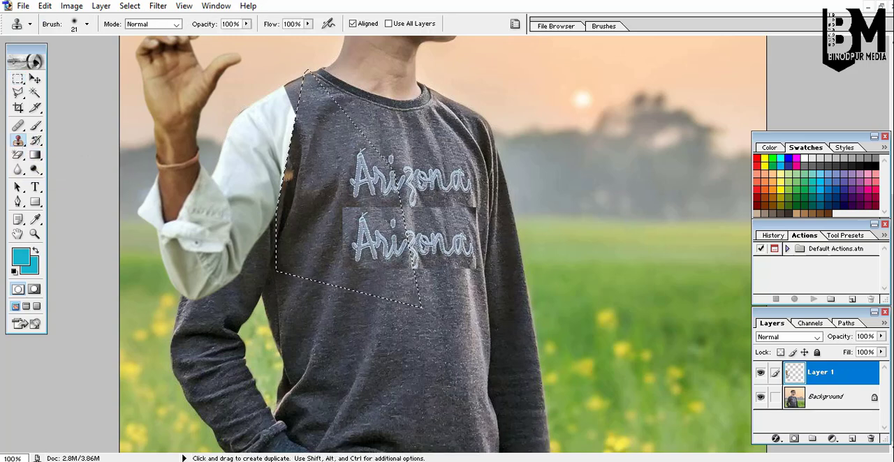
left_click(112, 279)
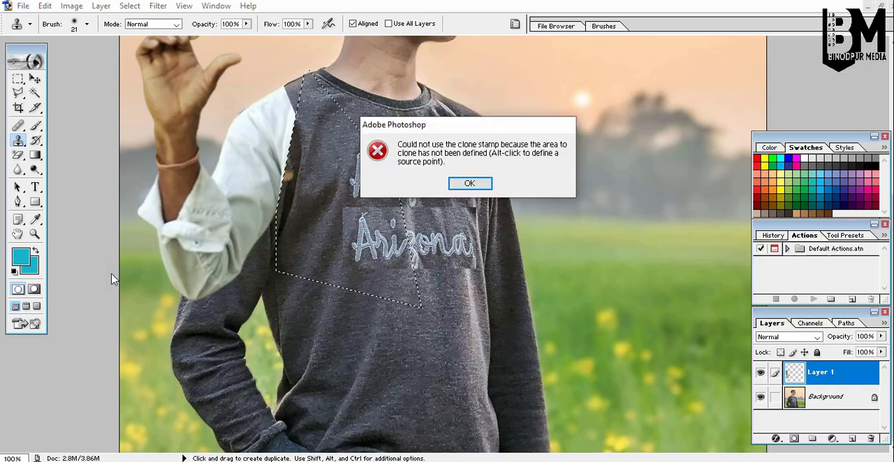
left_click(470, 184)
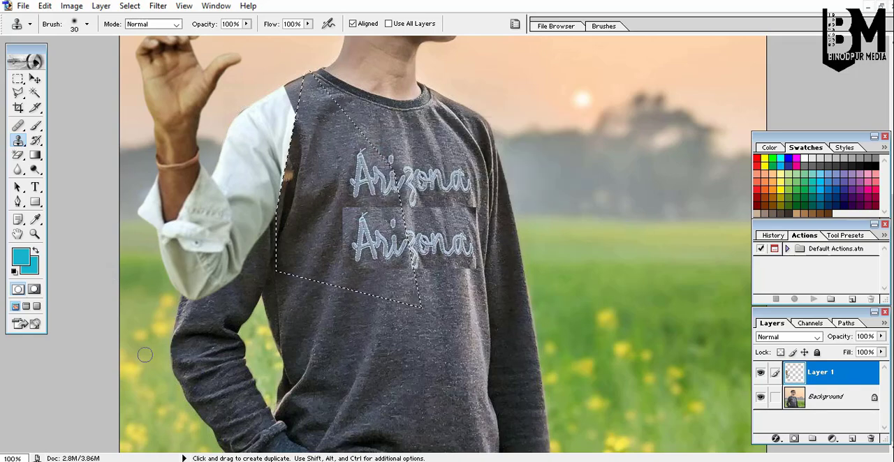
key("bracketright")
key("bracketright")
key("bracketright")
key("bracketright")
key("bracketright")
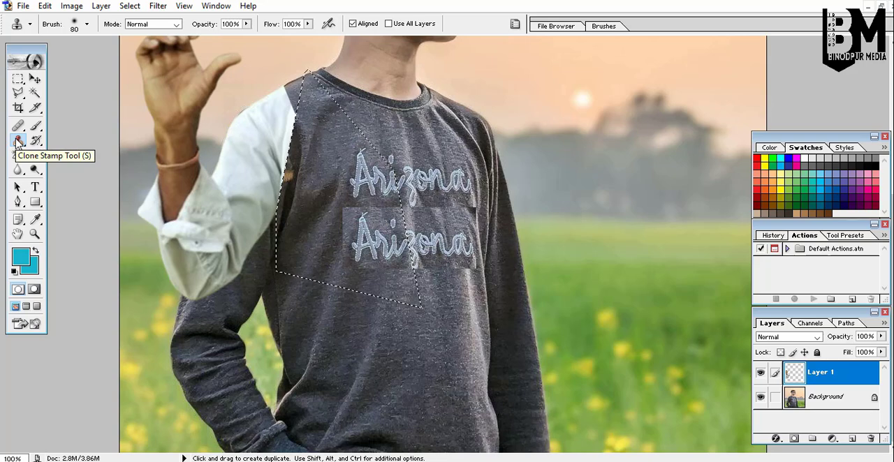
left_click(151, 403, "alt")
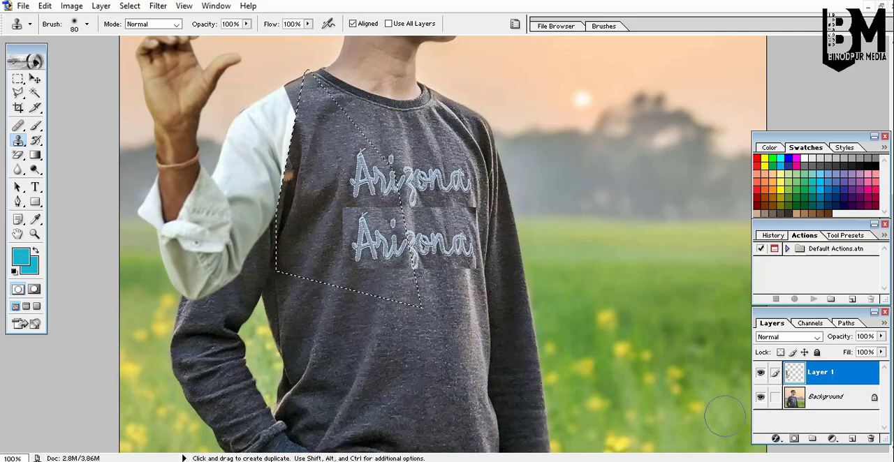
left_click(793, 397)
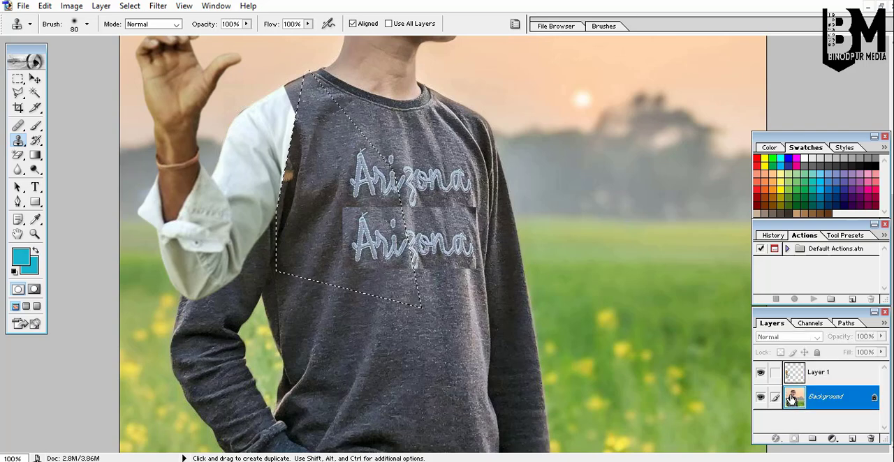
left_click(147, 382, "alt")
left_click_drag(162, 377, 199, 363)
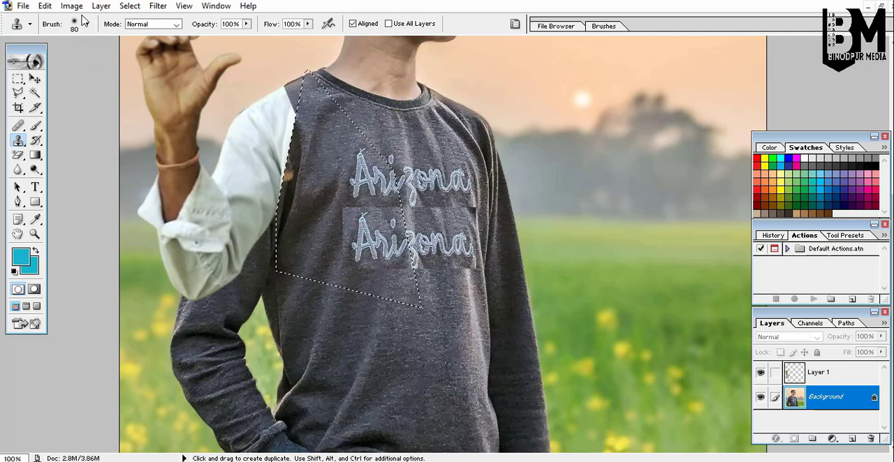
Save the image as a JPEG copy on the Desktop with Maximum quality 12.
left_click(23, 5)
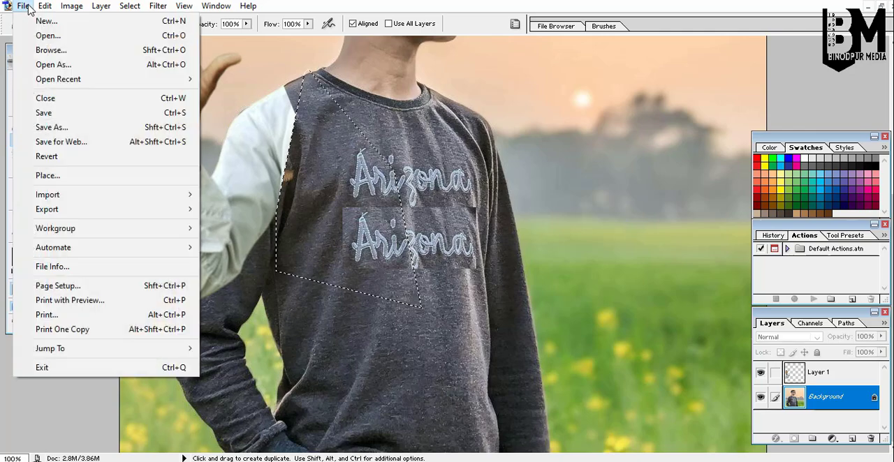
left_click(64, 130)
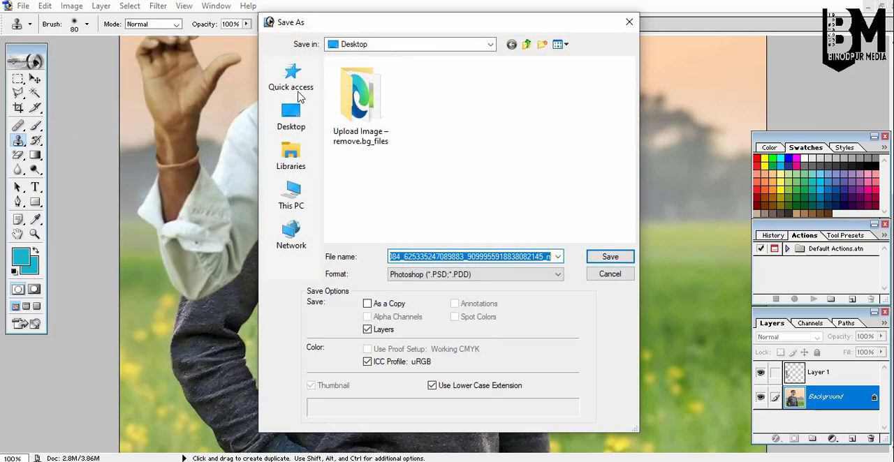
left_click(292, 115)
left_click(433, 272)
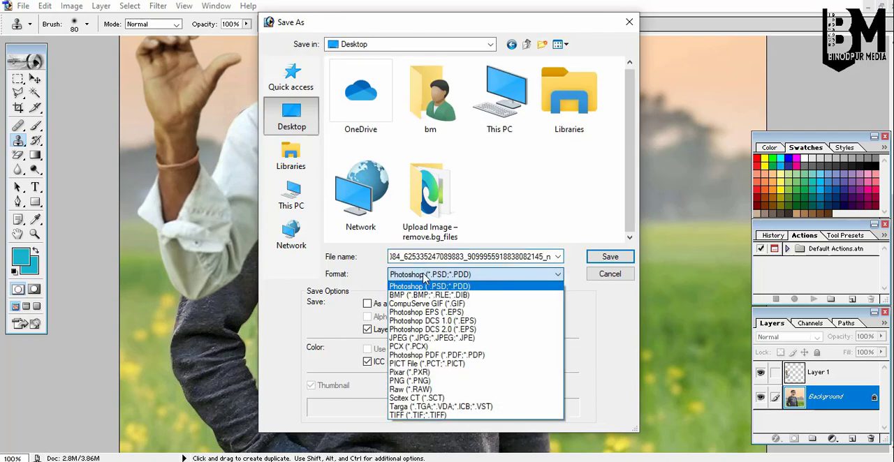
left_click(469, 338)
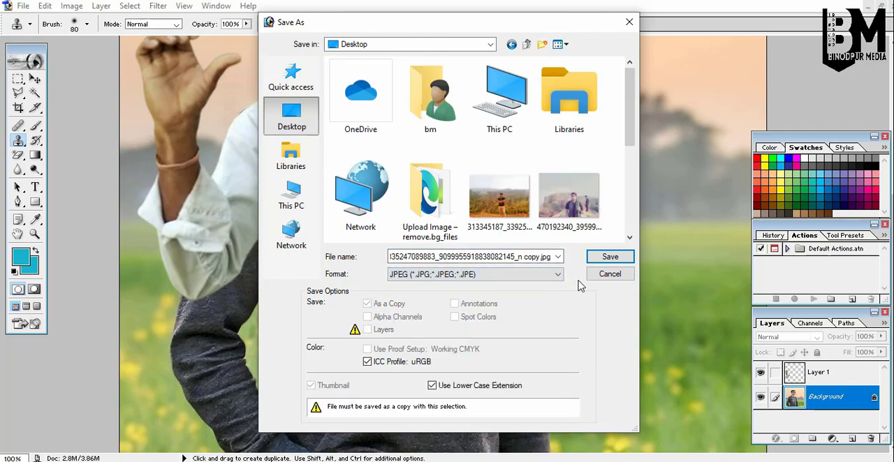
left_click(609, 257)
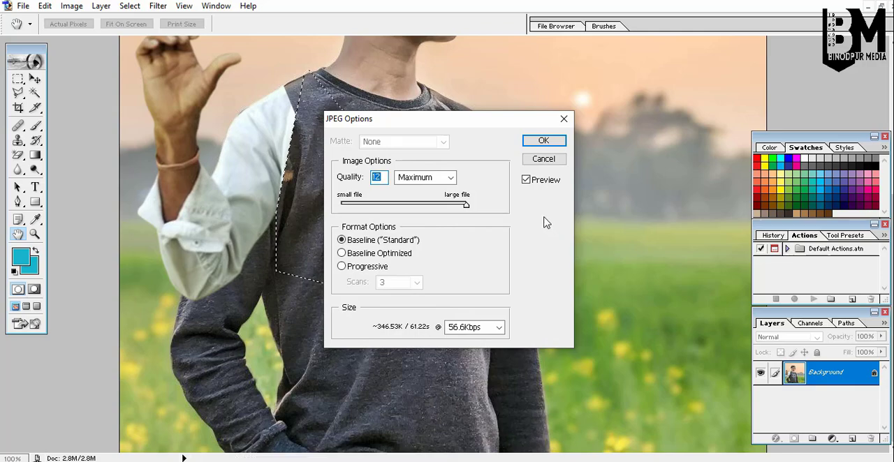
left_click(541, 143)
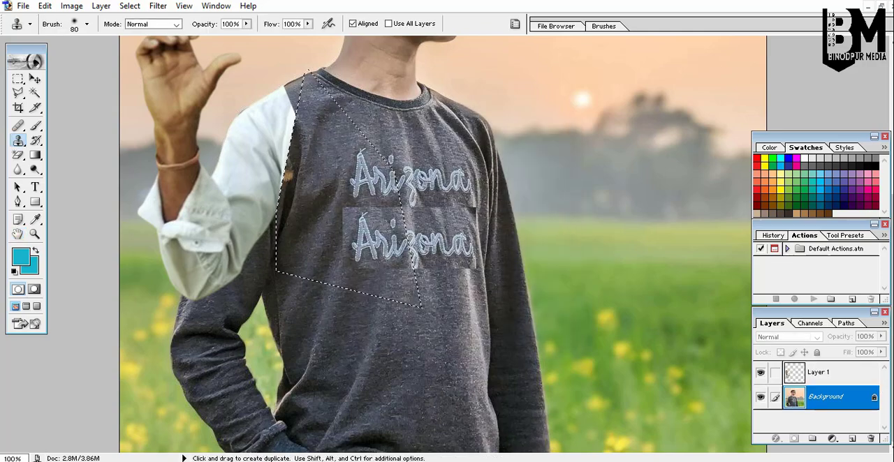
Close the portrait, cut-out and source photo documents without saving them.
left_click(881, 7)
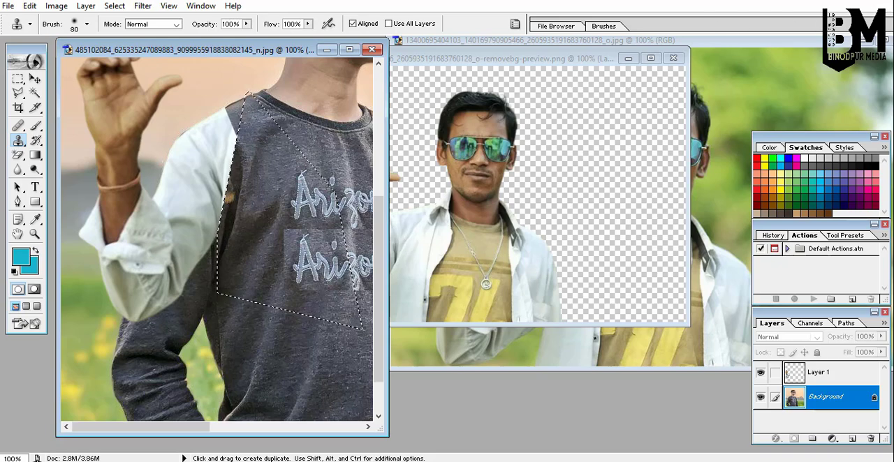
left_click(373, 50)
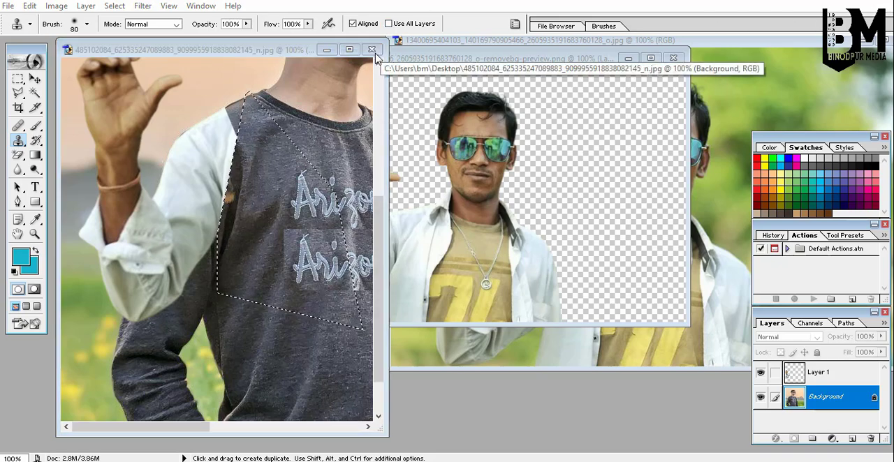
left_click(469, 185)
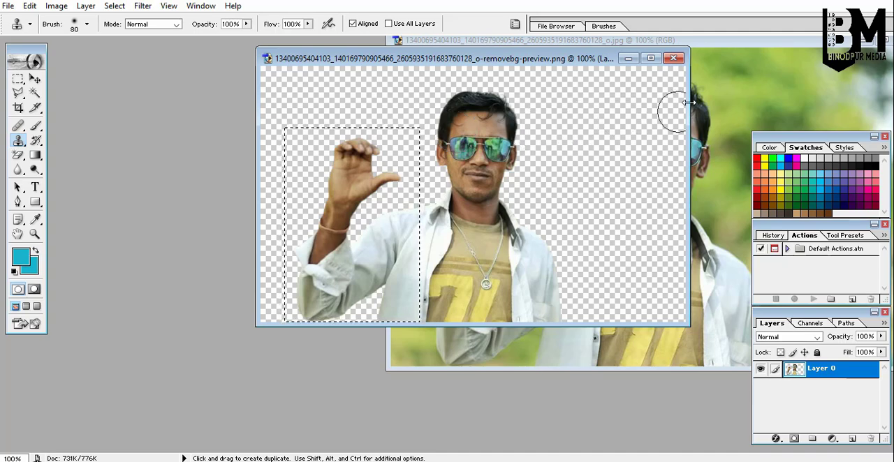
left_click(673, 58)
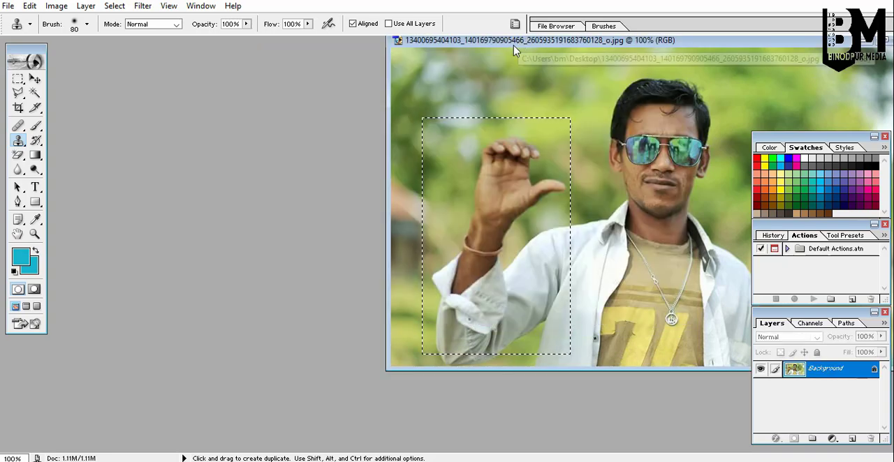
left_click_drag(519, 45, 352, 109)
left_click(739, 103)
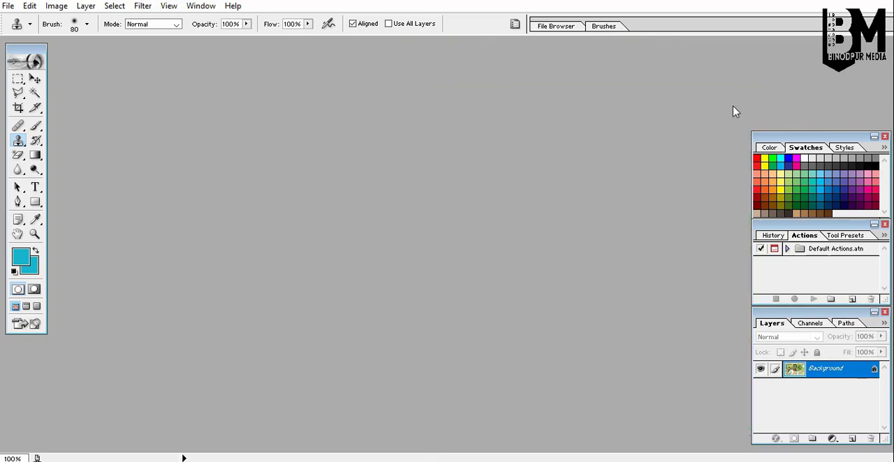
Open the saved JPEG copy of the portrait from the Desktop.
double_click(433, 119)
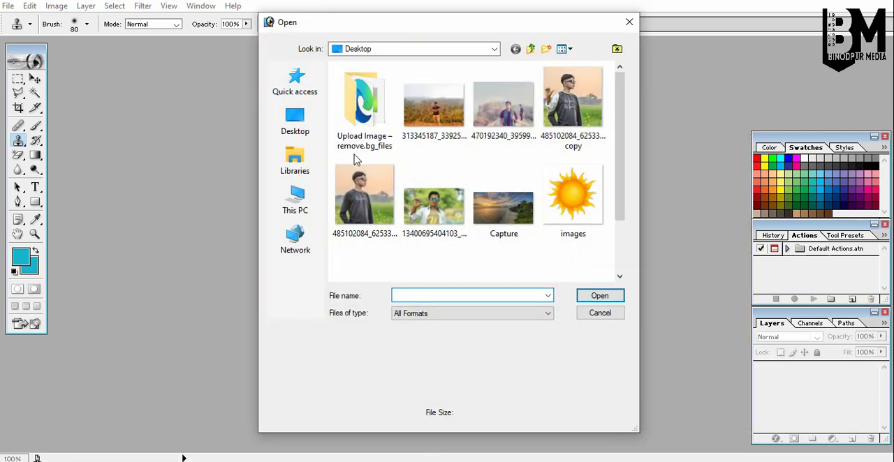
left_click(295, 120)
scroll(419, 176, "down", 3)
double_click(391, 136)
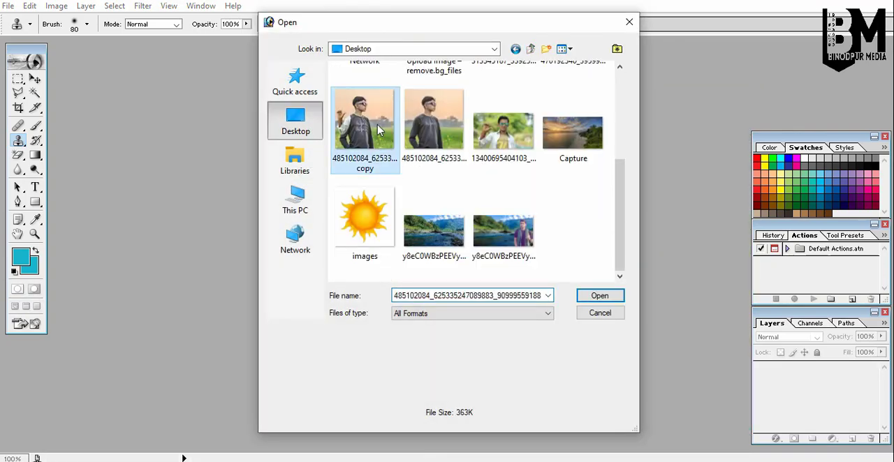
left_click(349, 50)
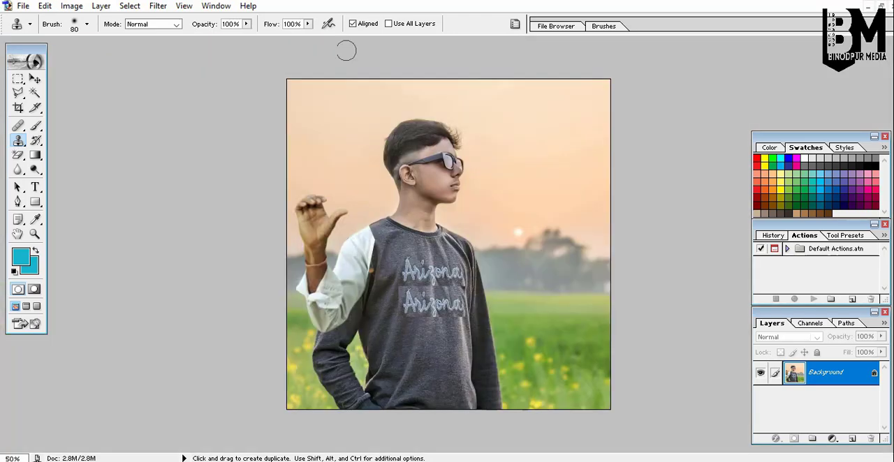
Zoom in to 300% on the boy's original lower arm and clone-stamp grass over the dark sleeve beside his waist.
left_click(34, 234)
left_click(375, 261)
left_click(370, 276)
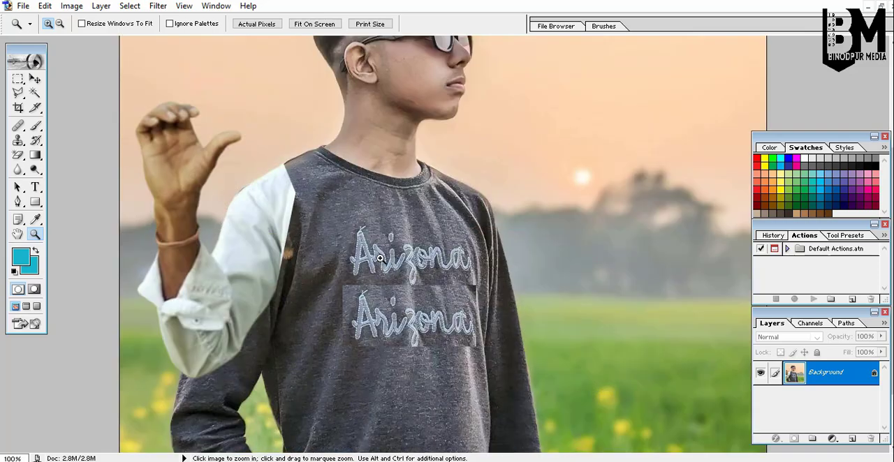
scroll(380, 259, "down", 3)
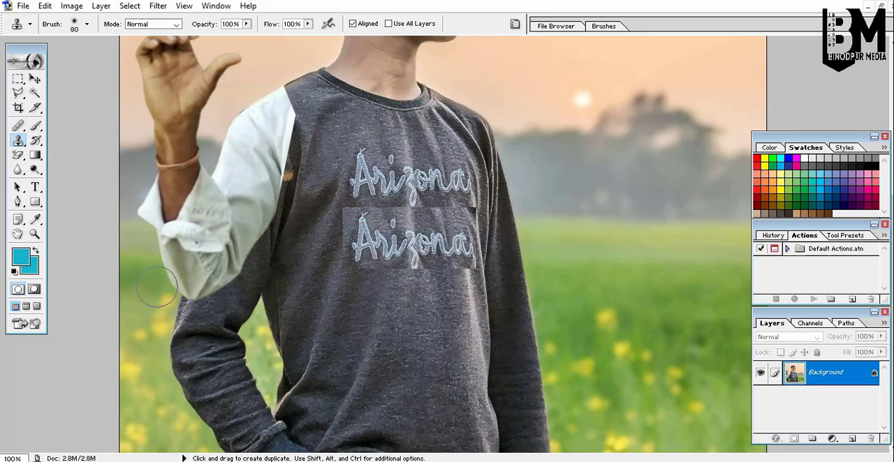
key("ctrl+space")
left_click(209, 319)
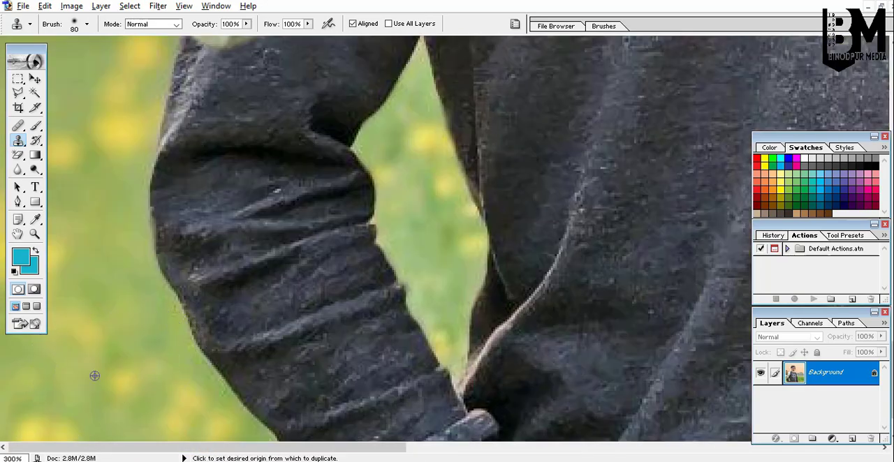
mouse_move(163, 359)
left_mouse_down()
mouse_move(186, 343)
mouse_move(240, 336)
mouse_move(263, 300)
mouse_move(365, 237)
mouse_move(359, 299)
mouse_move(347, 317)
mouse_move(277, 360)
left_mouse_up()
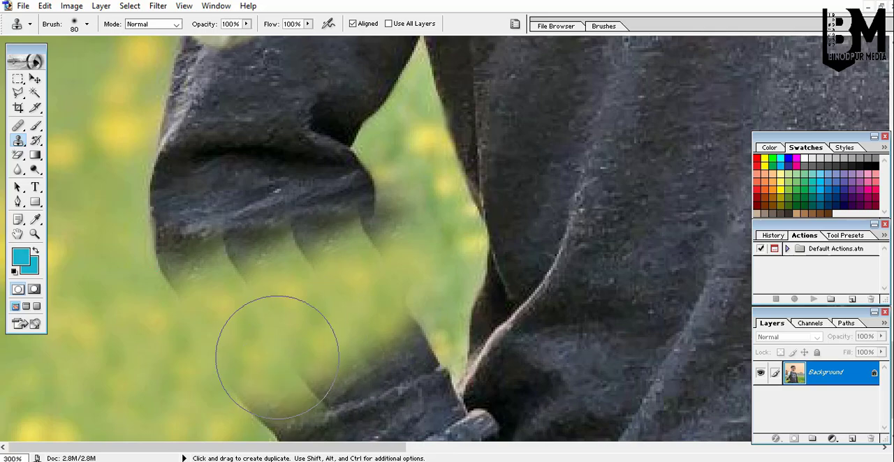
Zoom out to 100% and keep cloning grass over the remaining original sleeve below the white cuff.
scroll(296, 282, "down", 3)
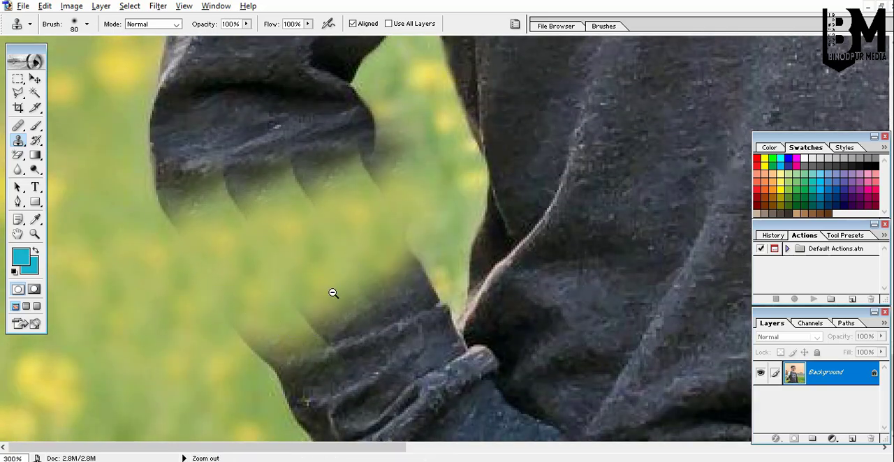
key("ctrl+minus")
key("ctrl+minus")
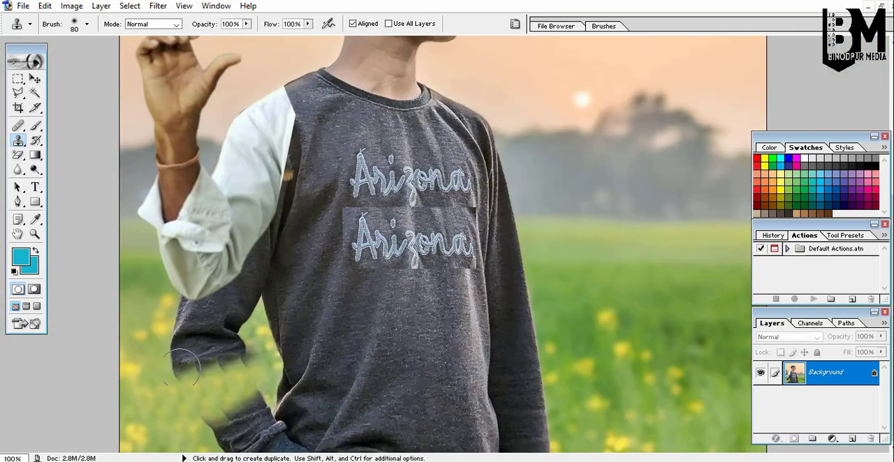
left_click(142, 392, "alt")
mouse_move(149, 368)
left_mouse_down()
mouse_move(223, 348)
mouse_move(191, 365)
mouse_move(253, 340)
mouse_move(219, 329)
left_mouse_up()
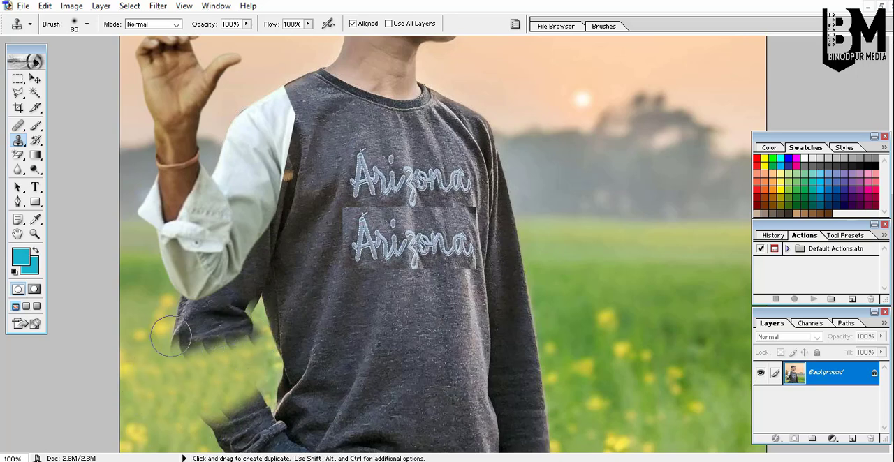
mouse_move(239, 371)
left_mouse_down()
mouse_move(216, 391)
mouse_move(176, 391)
mouse_move(165, 403)
mouse_move(203, 423)
mouse_move(260, 406)
mouse_move(241, 423)
mouse_move(206, 428)
mouse_move(252, 403)
mouse_move(167, 381)
mouse_move(190, 321)
mouse_move(165, 313)
mouse_move(220, 322)
mouse_move(205, 343)
mouse_move(246, 322)
mouse_move(207, 343)
left_mouse_up()
left_click(156, 405, "alt")
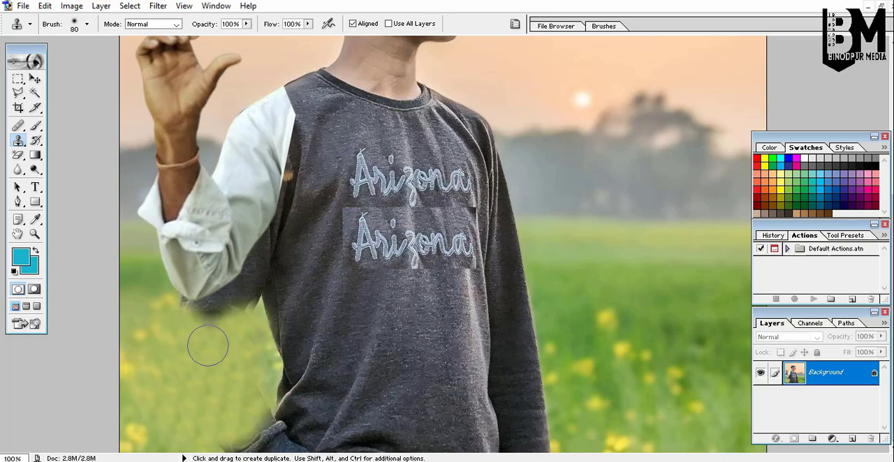
left_click(210, 329, "ctrl")
left_click(210, 328, "ctrl")
Clone grass over the dark patch beneath the white sleeve's cuff.
scroll(162, 264, "up", 2)
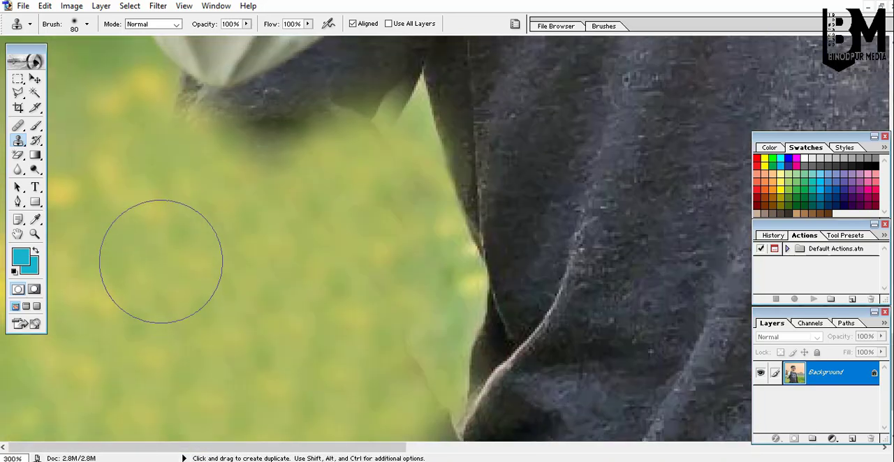
scroll(161, 262, "up", 3)
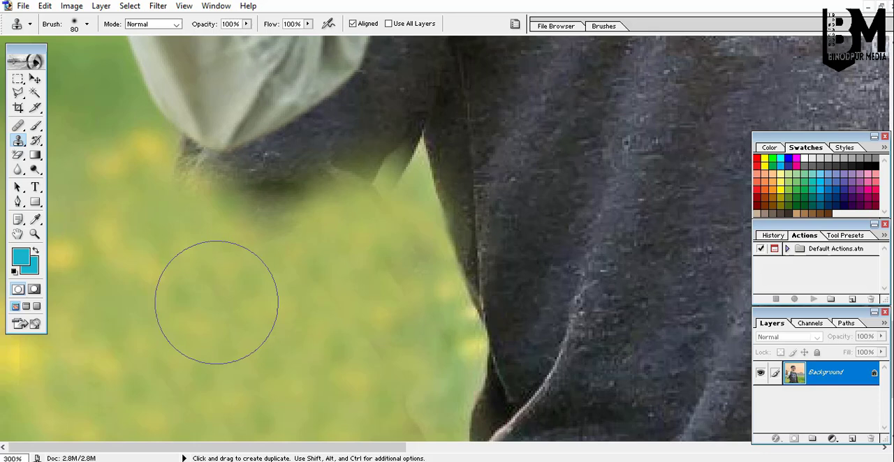
left_click(216, 303, "alt")
mouse_move(244, 236)
left_mouse_down()
mouse_move(184, 228)
mouse_move(190, 206)
mouse_move(177, 195)
mouse_move(249, 210)
mouse_move(296, 205)
mouse_move(363, 162)
left_mouse_up()
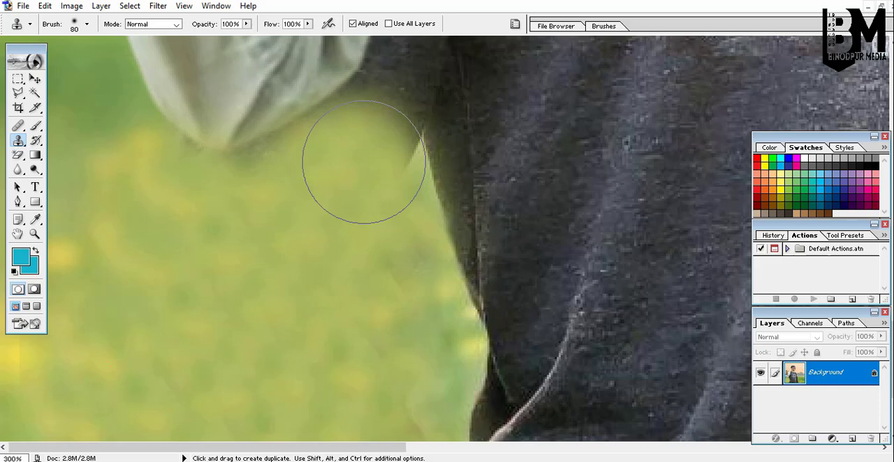
Reduce the clone brush to 40 px and clone grass along the gap between sleeve and shirt, undoing one stroke.
key("bracketleft")
key("bracketleft")
key("bracketleft")
key("bracketleft")
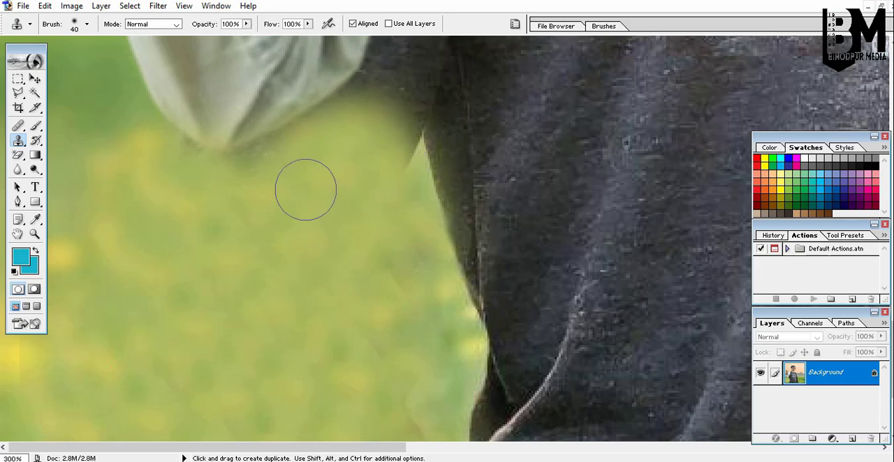
left_click(287, 204, "alt")
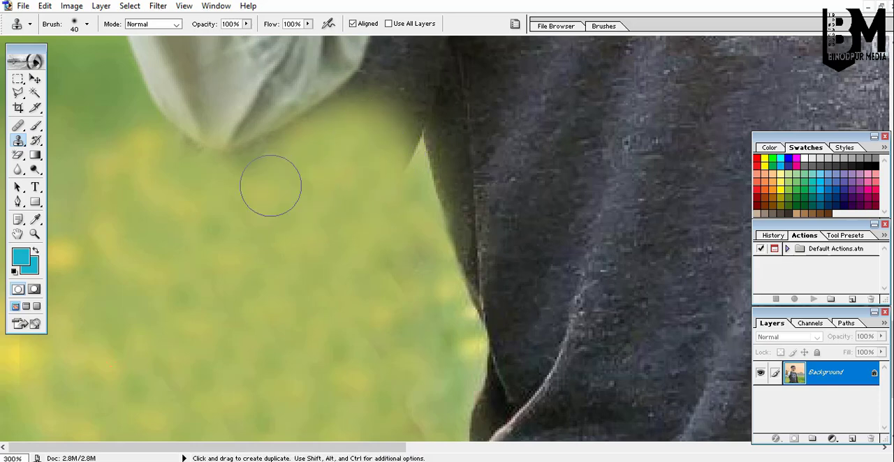
mouse_move(221, 175)
left_mouse_down()
mouse_move(173, 162)
mouse_move(295, 156)
mouse_move(279, 161)
left_mouse_up()
key("ctrl+z")
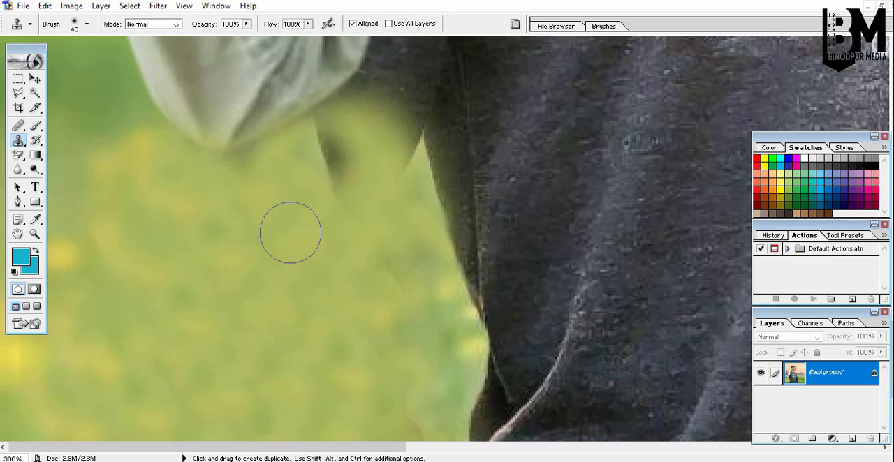
left_click(321, 200, "alt")
mouse_move(337, 172)
left_mouse_down()
mouse_move(329, 149)
mouse_move(381, 100)
mouse_move(391, 126)
mouse_move(385, 148)
mouse_move(395, 153)
mouse_move(397, 139)
left_mouse_up()
Clone shirt texture over the orange patch and dark seam where the white sleeve meets the shirt.
scroll(398, 193, "up", 10)
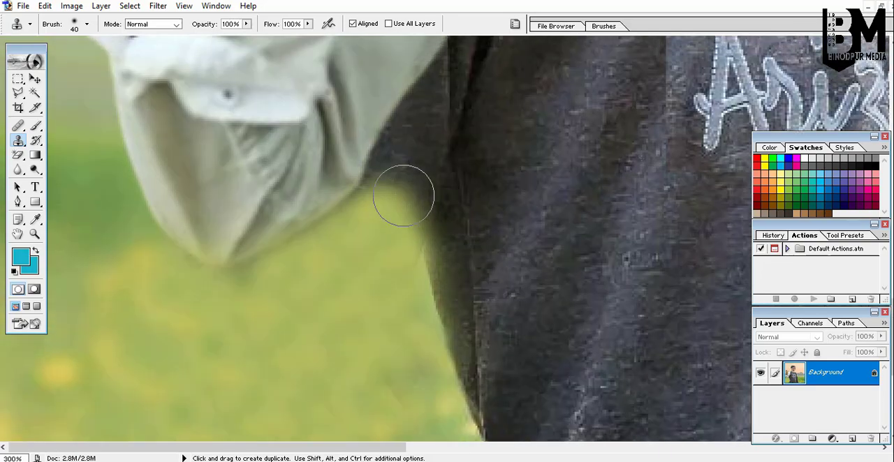
scroll(475, 251, "up", 10)
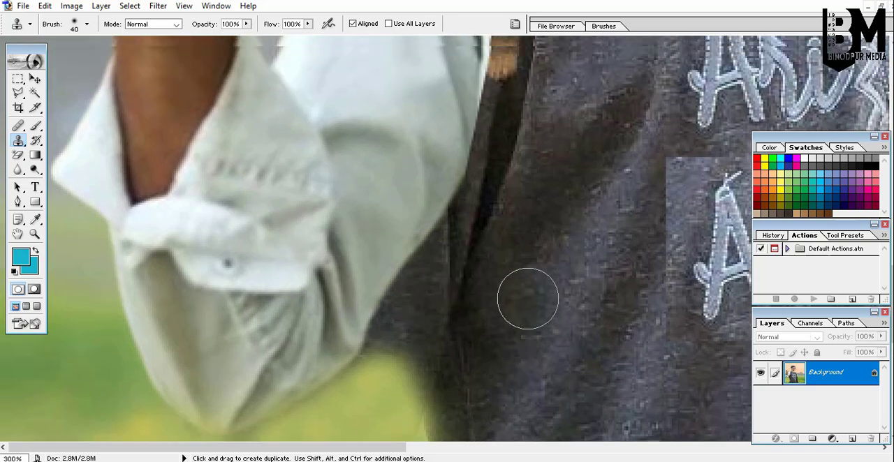
scroll(516, 283, "up", 7)
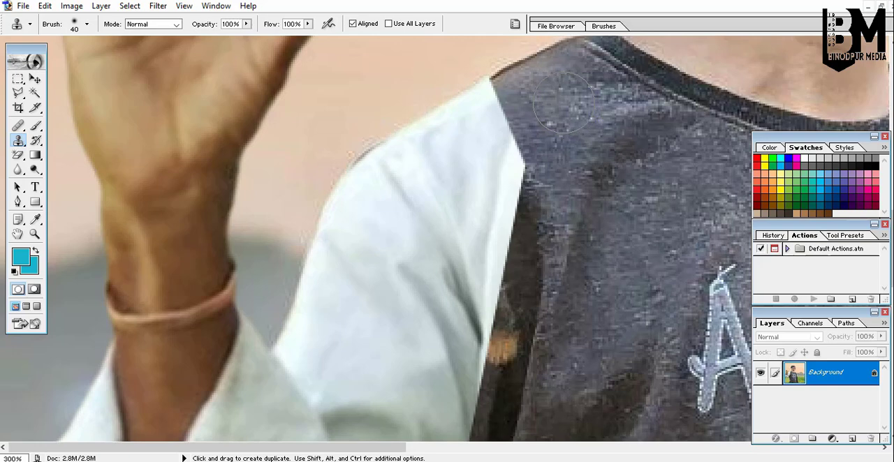
left_click(553, 97, "alt")
mouse_move(524, 85)
left_mouse_down()
mouse_move(508, 87)
mouse_move(518, 174)
mouse_move(498, 288)
left_mouse_up()
scroll(552, 144, "down", 5)
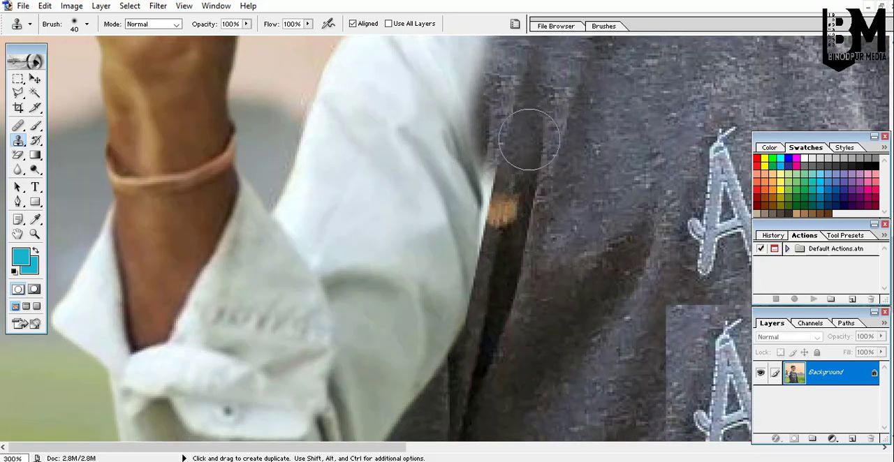
left_click(517, 123, "alt")
left_click_drag(498, 161, 499, 214)
Clone grass along the lower edge of the white sleeve beside the shirt.
scroll(538, 143, "down", 4)
scroll(537, 148, "down", 4)
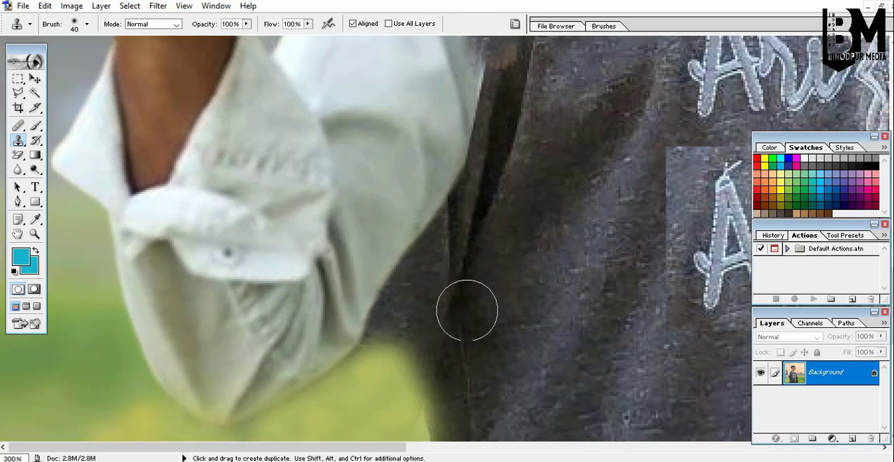
left_click(370, 417, "alt")
mouse_move(386, 364)
left_mouse_down()
mouse_move(439, 247)
mouse_move(410, 297)
mouse_move(411, 357)
mouse_move(398, 384)
left_mouse_up()
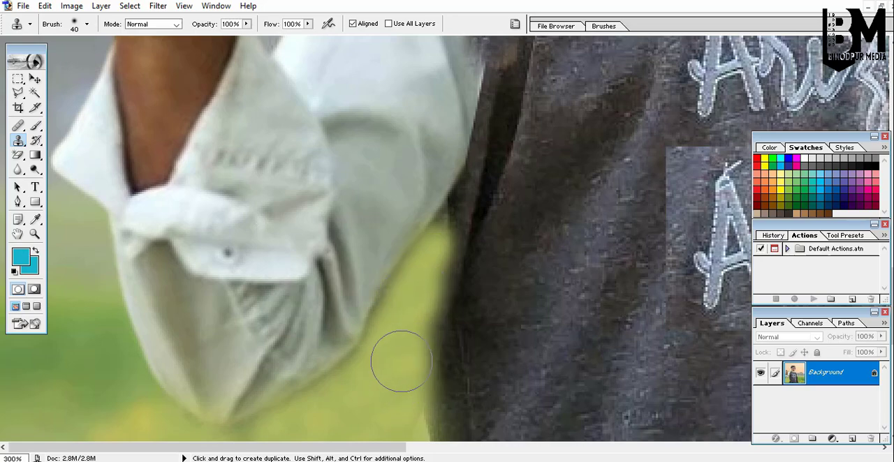
left_click(406, 358, "alt")
left_click(406, 358, "alt")
left_click(405, 358, "alt")
left_click(405, 358, "alt")
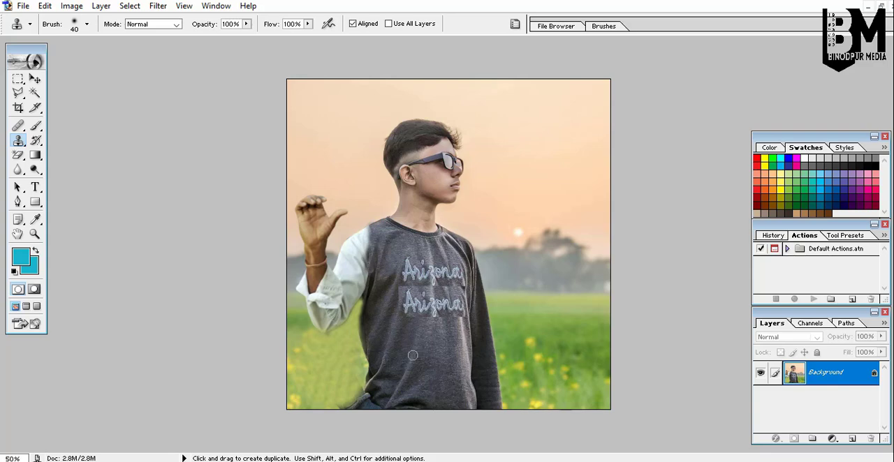
Try to clone-stamp grass from the field onto the shirt's lower front.
left_click(292, 260)
left_click(292, 260)
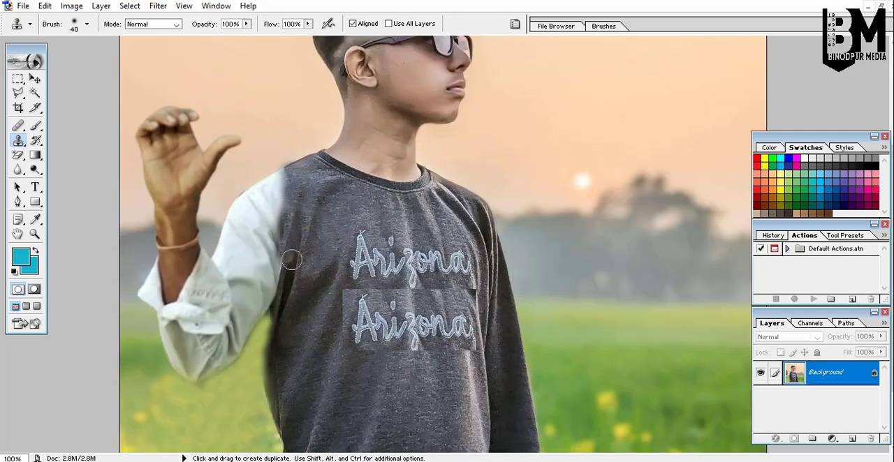
scroll(292, 259, "up", 3)
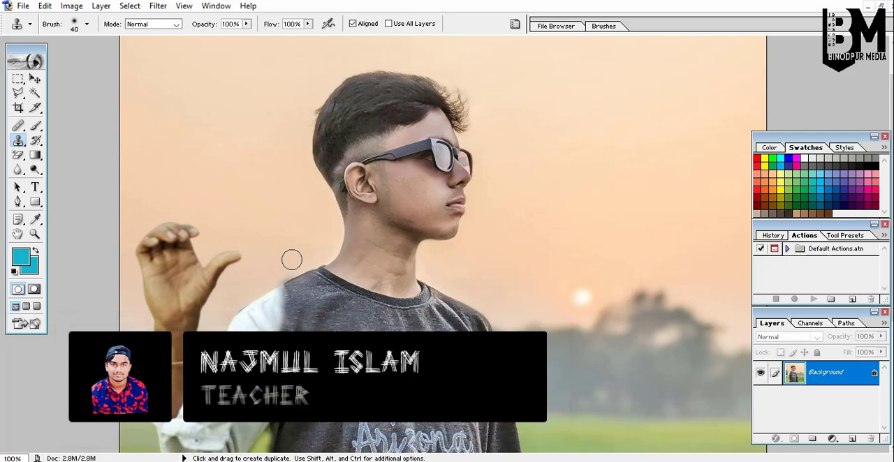
scroll(599, 229, "down", 2)
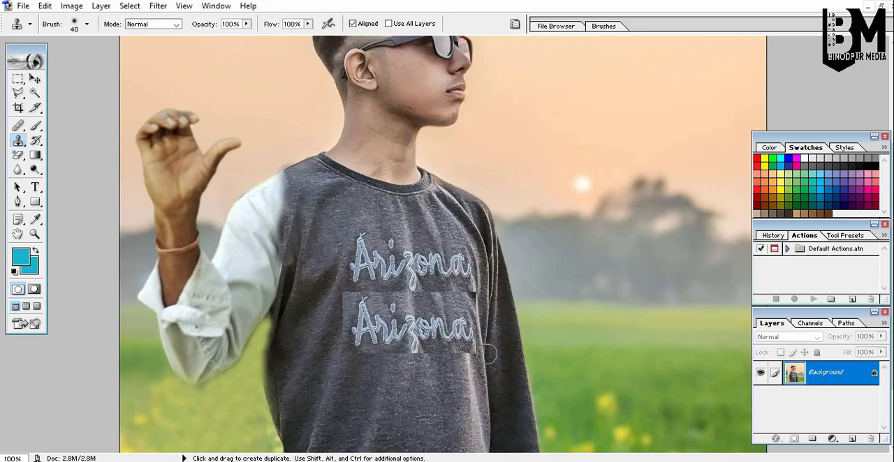
left_click(623, 350, "alt")
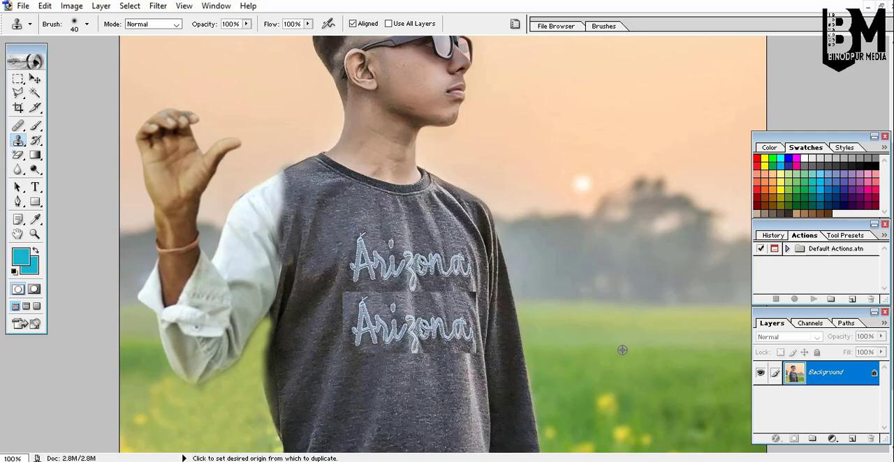
left_click(388, 355)
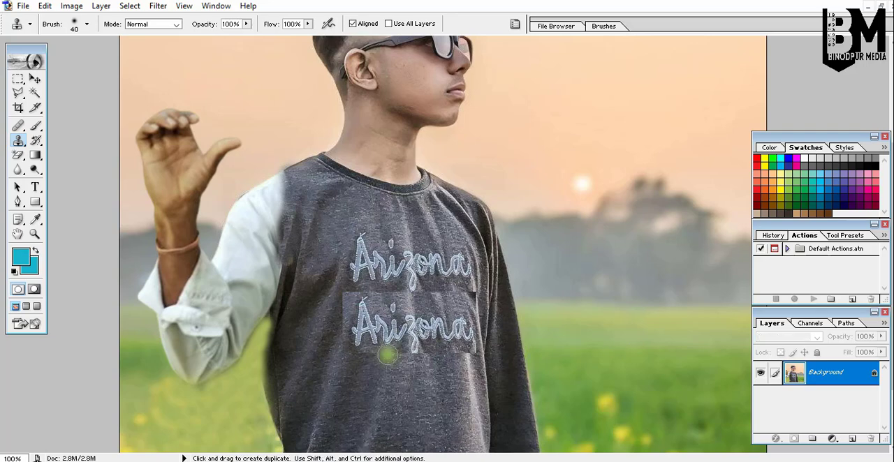
mouse_move(388, 355)
left_mouse_down()
mouse_move(412, 355)
mouse_move(375, 375)
mouse_move(424, 350)
mouse_move(342, 373)
mouse_move(439, 360)
left_mouse_up()
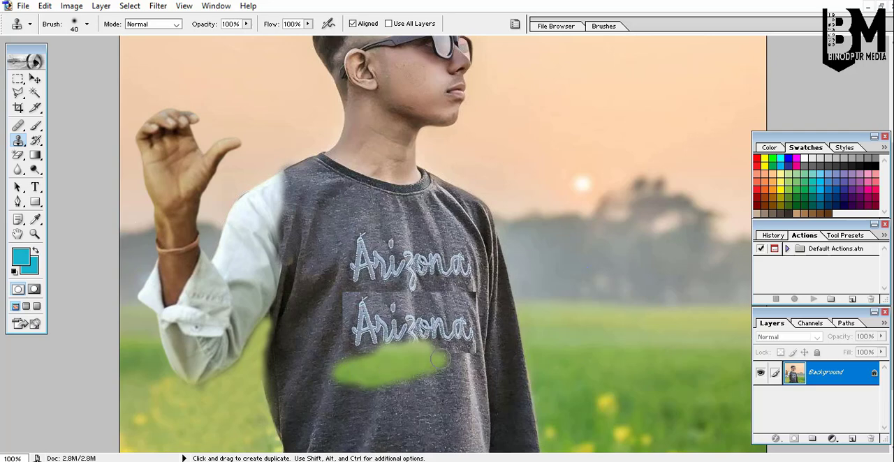
Undo the stray stroke and step back three Clone Stamp states in History.
key("ctrl+z")
key("ctrl+z")
key("ctrl+z")
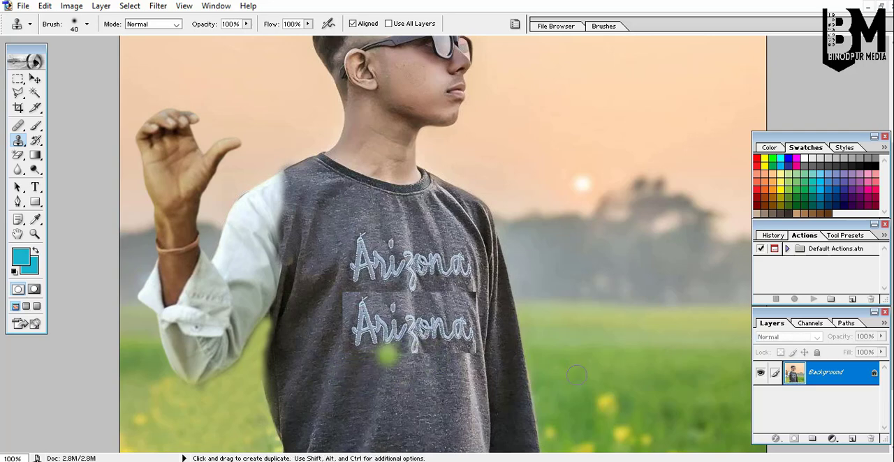
left_click(771, 236)
scroll(803, 276, "down", 3)
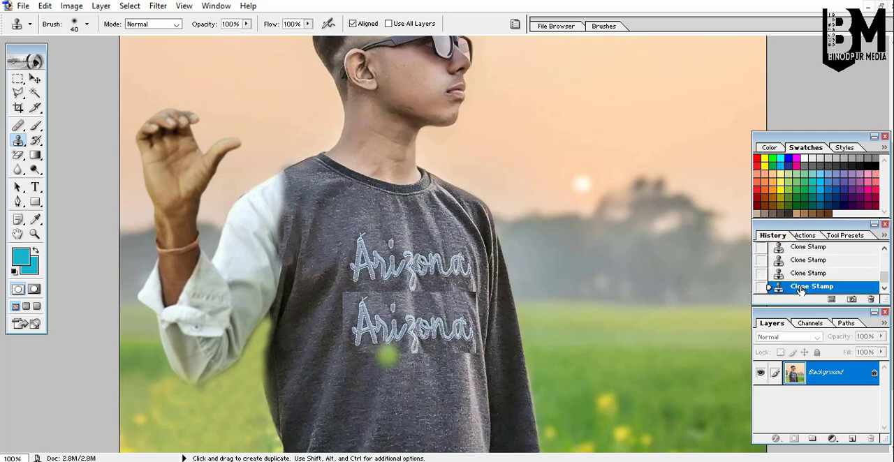
left_click(801, 274)
left_click(805, 262)
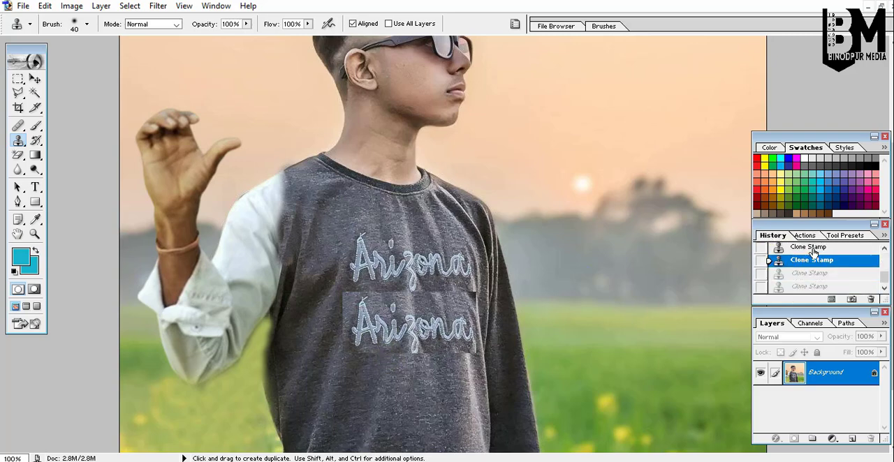
left_click(811, 249)
Examine the retouched sleeve and shoulder edges at 100%.
scroll(569, 361, "up", 2)
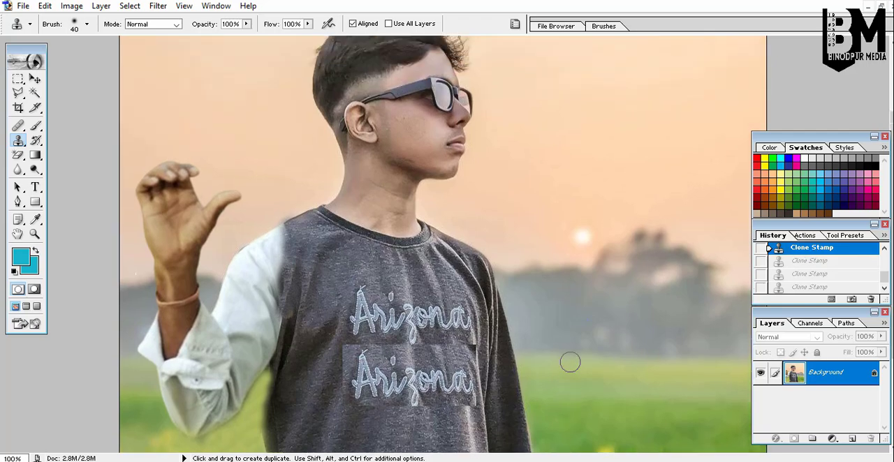
scroll(570, 361, "down", 1)
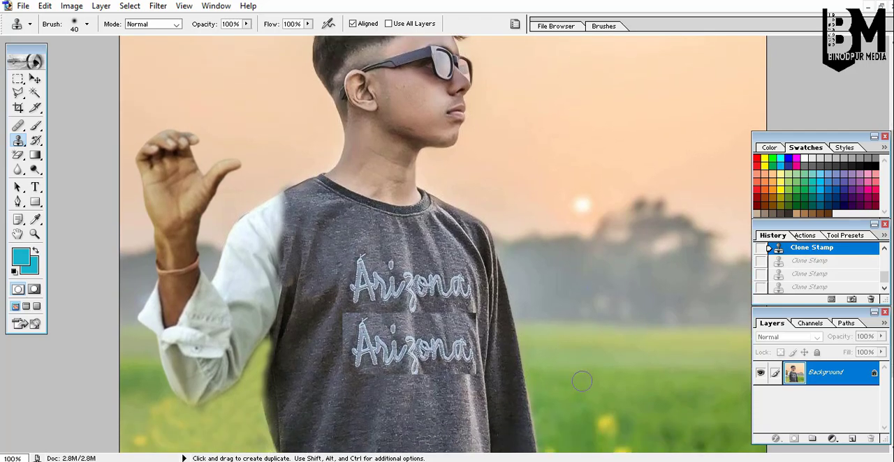
scroll(582, 381, "up", 2)
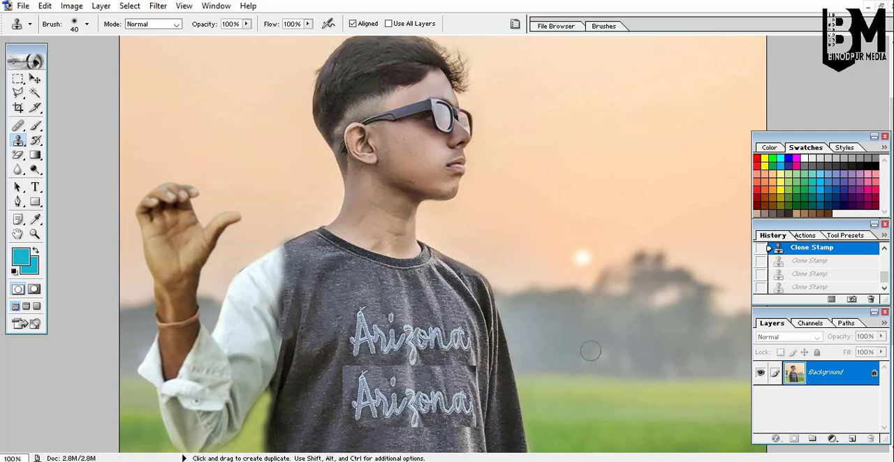
scroll(570, 365, "down", 2)
scroll(570, 365, "down", 4)
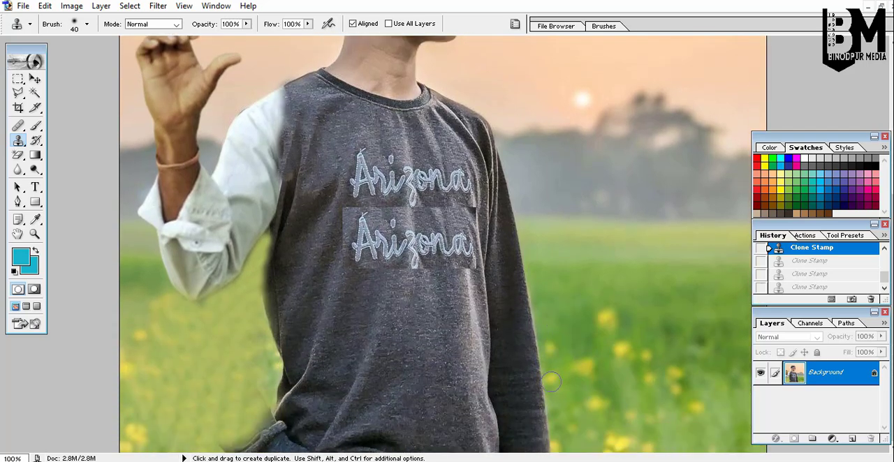
scroll(551, 381, "up", 3)
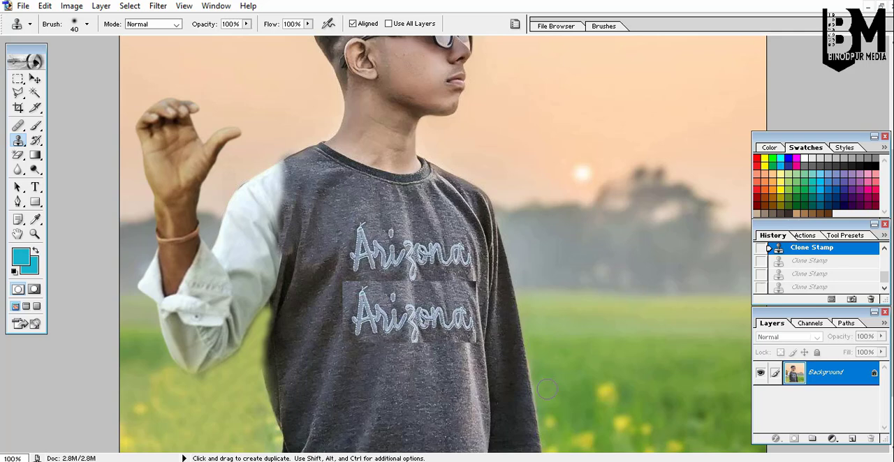
Zoom in to inspect the seam where the white sleeve meets the shirt's shoulder.
scroll(547, 389, "up", 2)
scroll(546, 391, "up", 2)
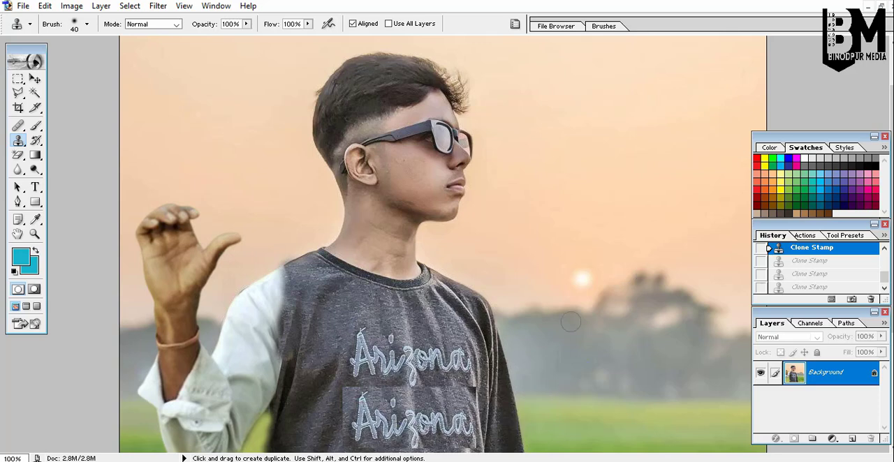
scroll(571, 321, "down", 3)
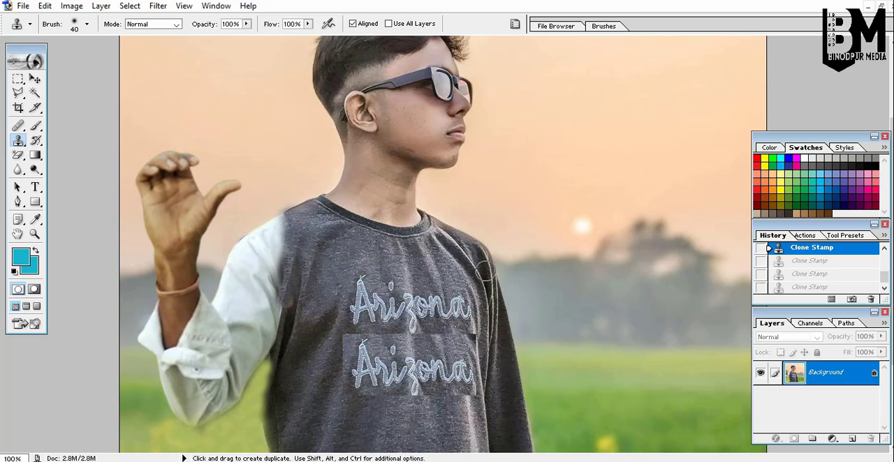
scroll(563, 208, "down", 7)
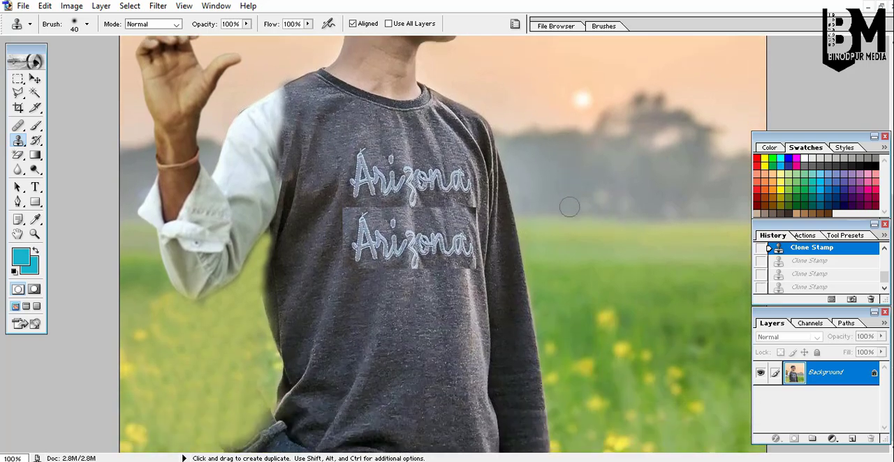
scroll(598, 231, "up", 1)
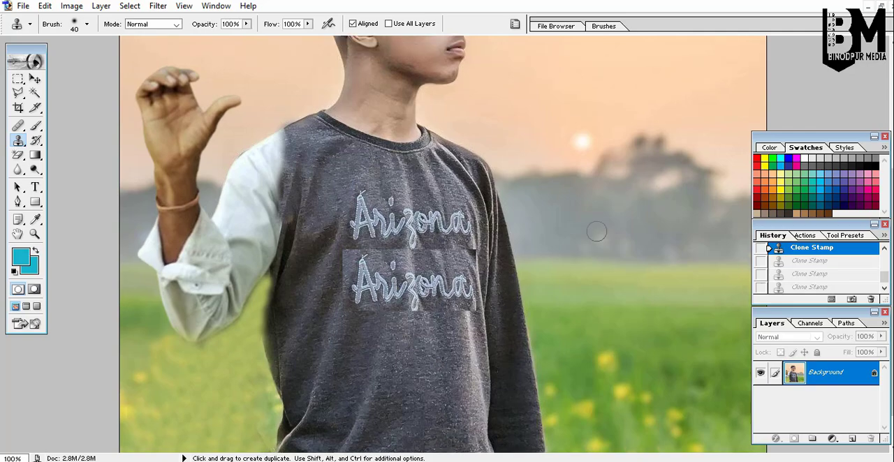
key("ctrl+space")
left_click(356, 150)
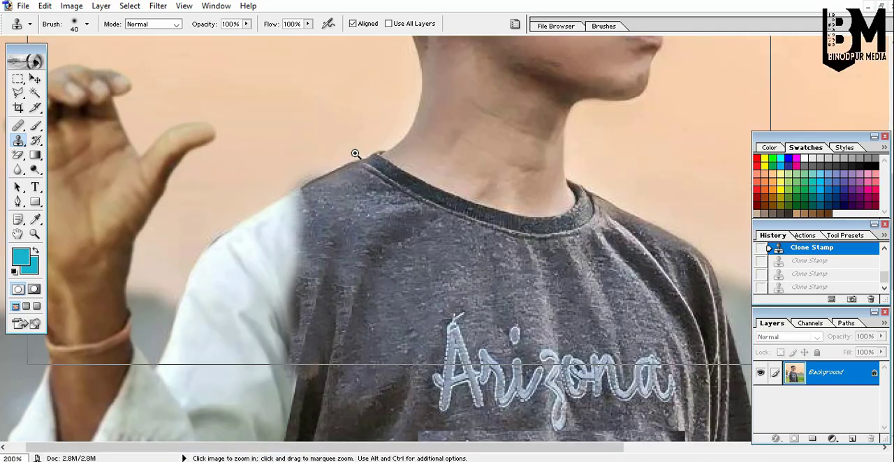
left_click(355, 152, "ctrl")
scroll(405, 244, "down", 7)
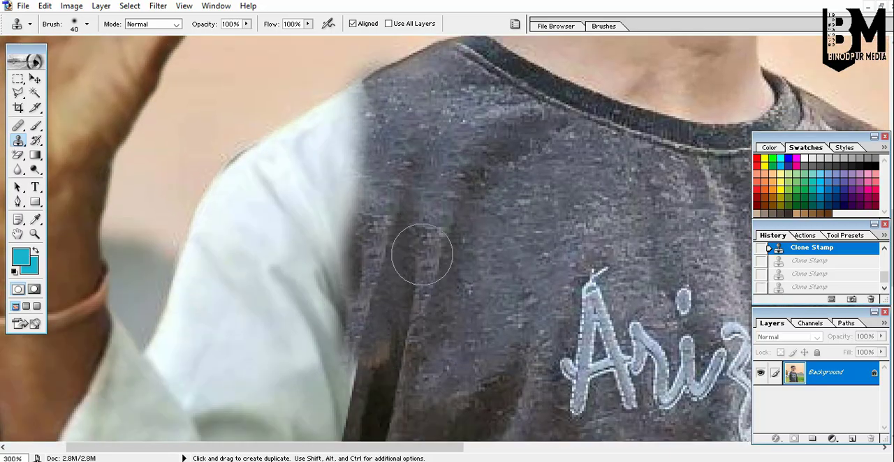
scroll(421, 255, "down", 5)
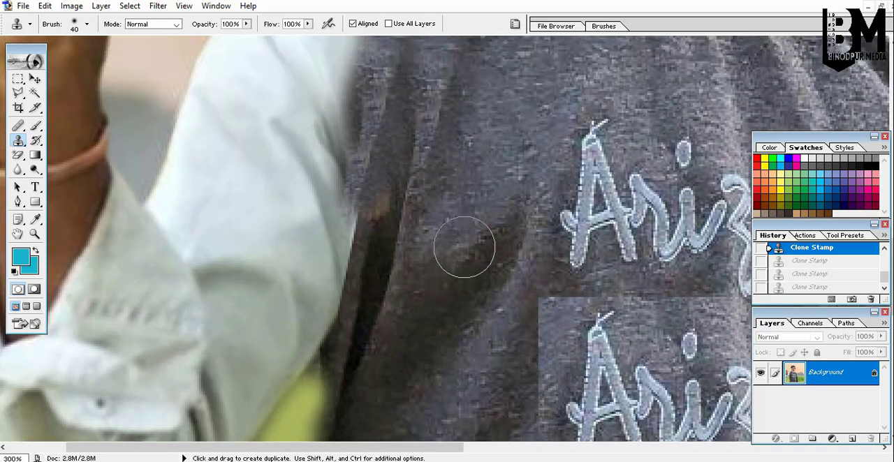
scroll(465, 248, "up", 6)
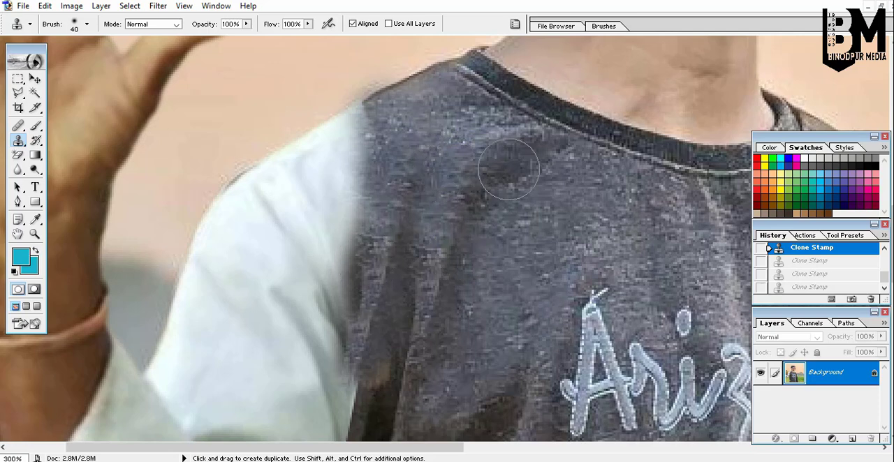
left_click(509, 170, "ctrl+alt")
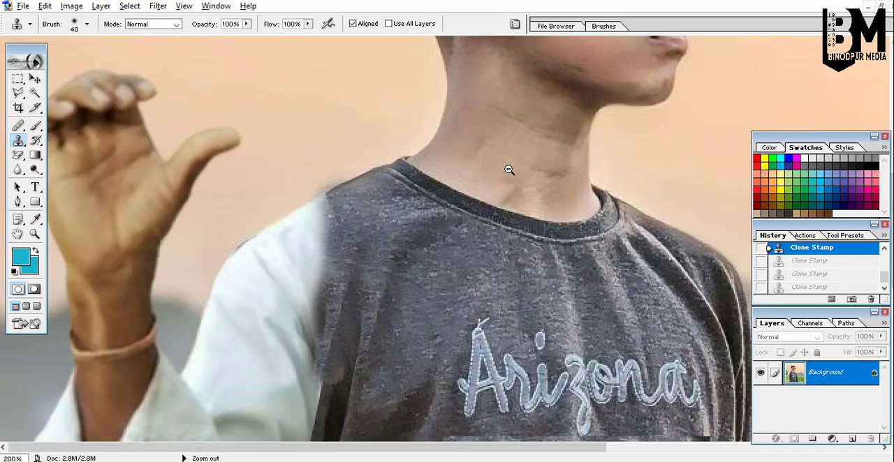
scroll(516, 196, "down", 5)
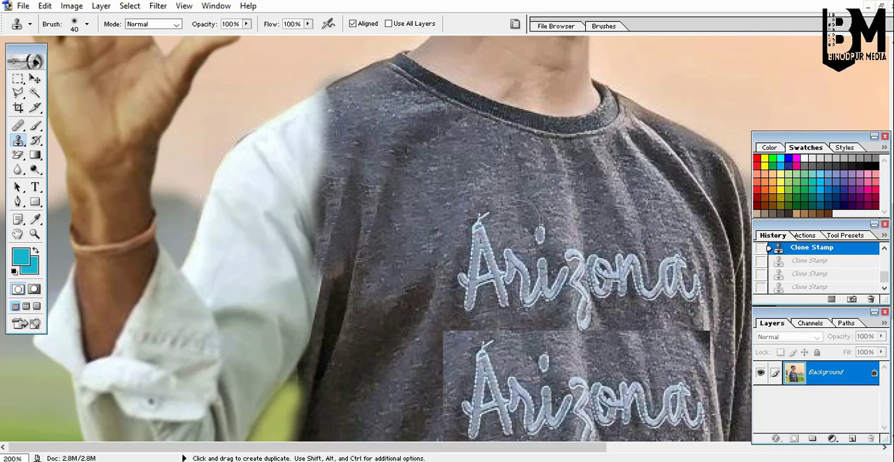
scroll(524, 217, "down", 6)
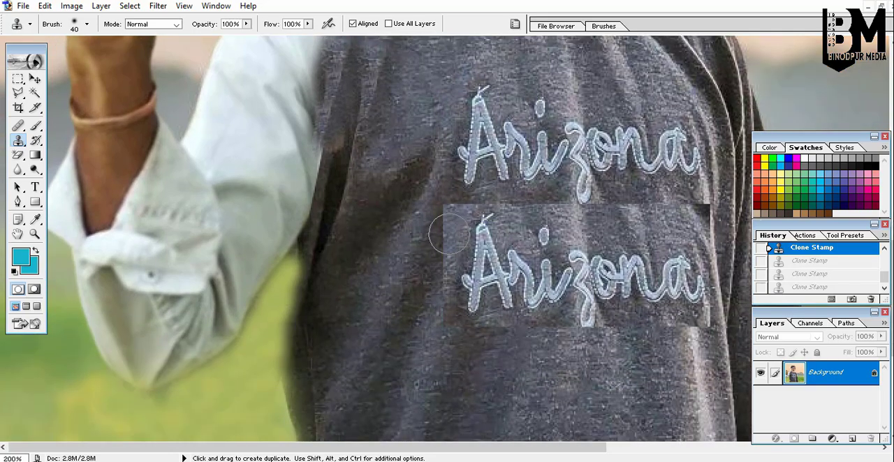
scroll(271, 179, "up", 3)
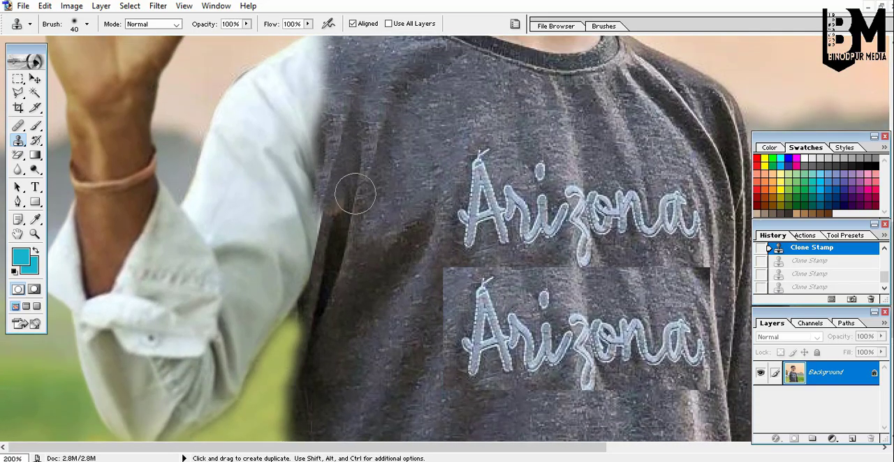
scroll(355, 195, "up", 1)
scroll(394, 209, "up", 2)
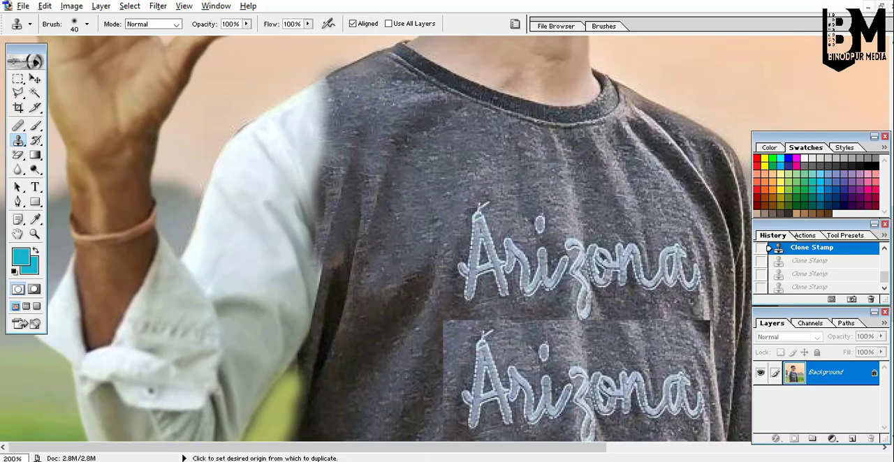
Clone shirt fabric over the sleeve's upper edge to blend the shoulder seam, then zoom back out.
left_click(380, 82, "alt")
left_click(326, 103)
mouse_move(323, 103)
left_mouse_down()
mouse_move(294, 139)
mouse_move(320, 126)
mouse_move(308, 153)
mouse_move(276, 182)
mouse_move(333, 98)
mouse_move(374, 89)
mouse_move(361, 83)
mouse_move(327, 97)
mouse_move(265, 151)
left_mouse_up()
left_click(368, 86, "alt")
left_click(365, 121, "alt")
left_click_drag(307, 180, 276, 236)
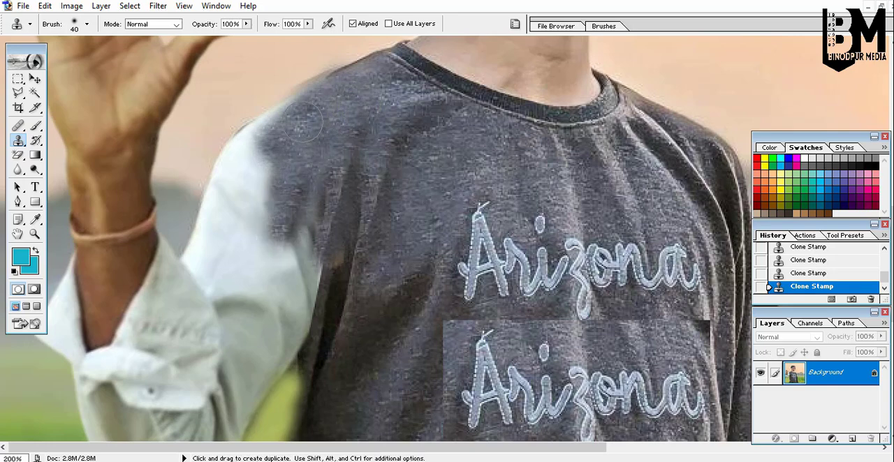
mouse_move(303, 123)
left_mouse_down()
mouse_move(245, 168)
mouse_move(265, 153)
mouse_move(260, 188)
mouse_move(285, 165)
left_mouse_up()
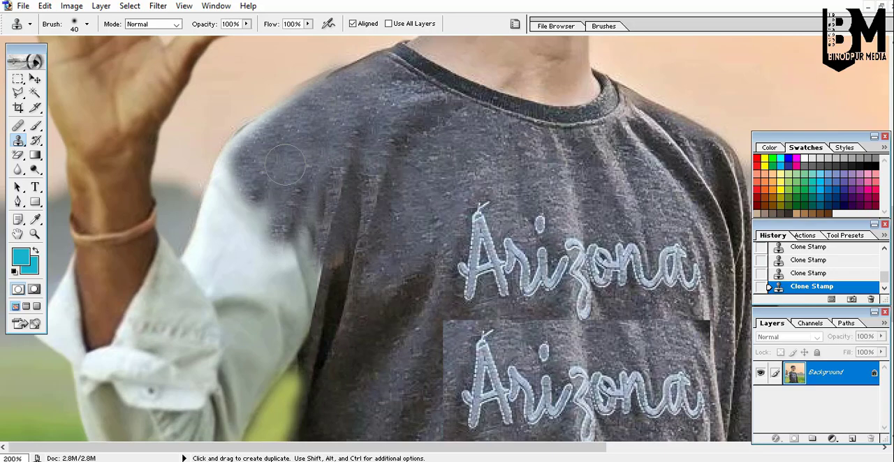
mouse_move(327, 137)
left_mouse_down()
mouse_move(279, 224)
mouse_move(286, 187)
left_mouse_up()
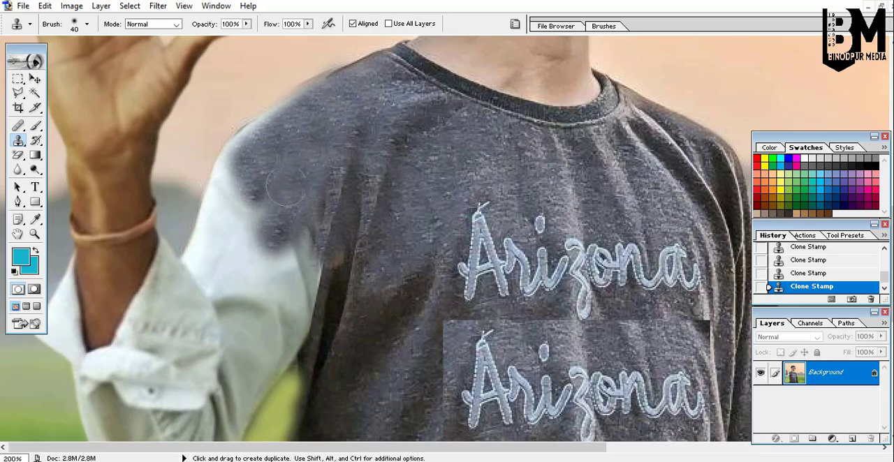
scroll(374, 147, "down", 2)
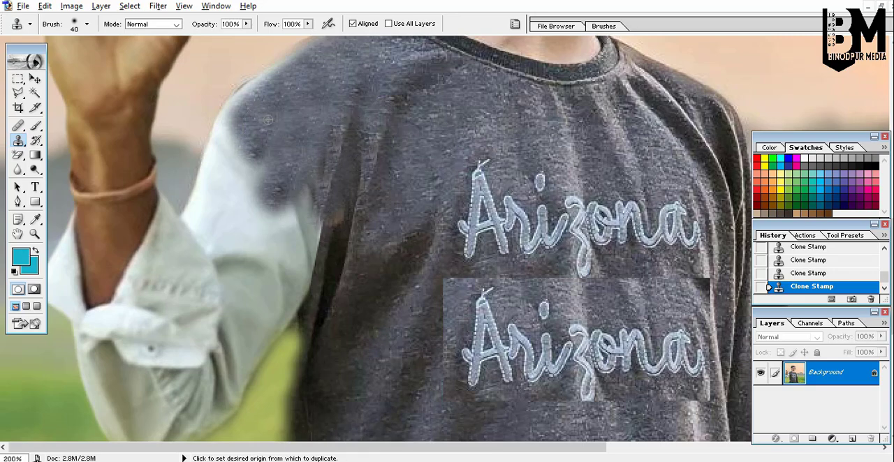
mouse_move(266, 122)
left_mouse_down()
mouse_move(249, 145)
mouse_move(251, 202)
mouse_move(259, 190)
mouse_move(267, 231)
mouse_move(285, 202)
mouse_move(273, 251)
mouse_move(287, 231)
mouse_move(298, 256)
mouse_move(277, 265)
left_mouse_up()
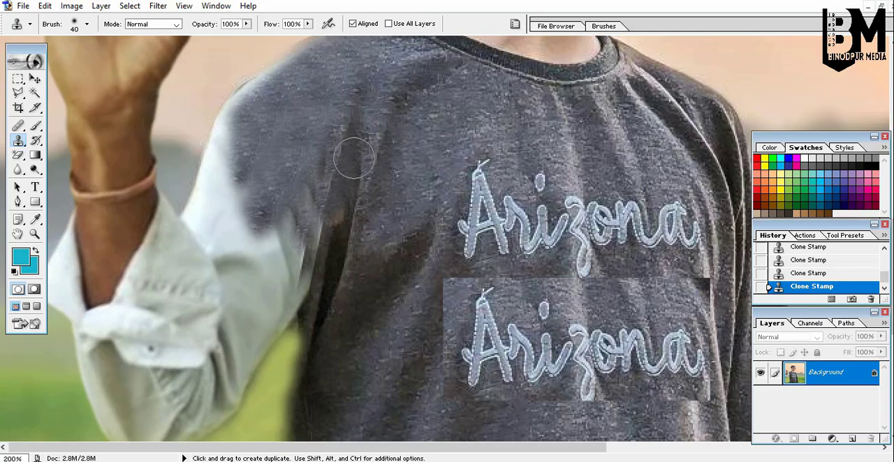
scroll(288, 122, "up", 2)
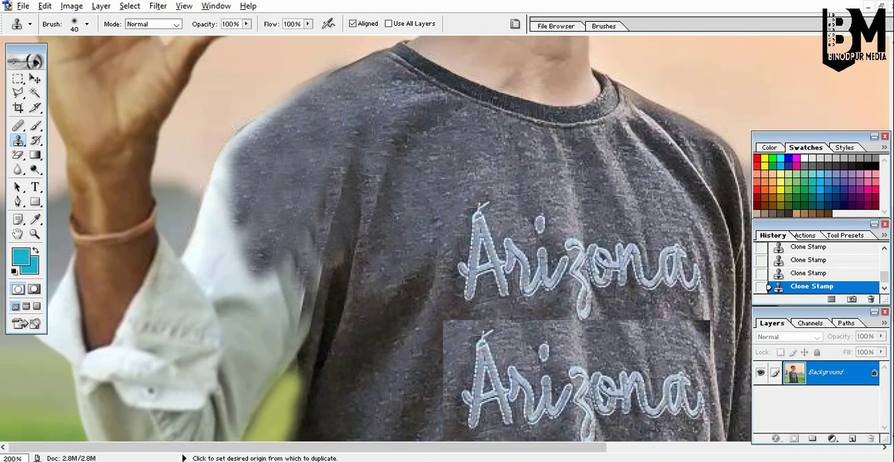
mouse_move(295, 123)
left_mouse_down()
mouse_move(241, 171)
mouse_move(245, 154)
mouse_move(278, 130)
mouse_move(325, 147)
left_mouse_up()
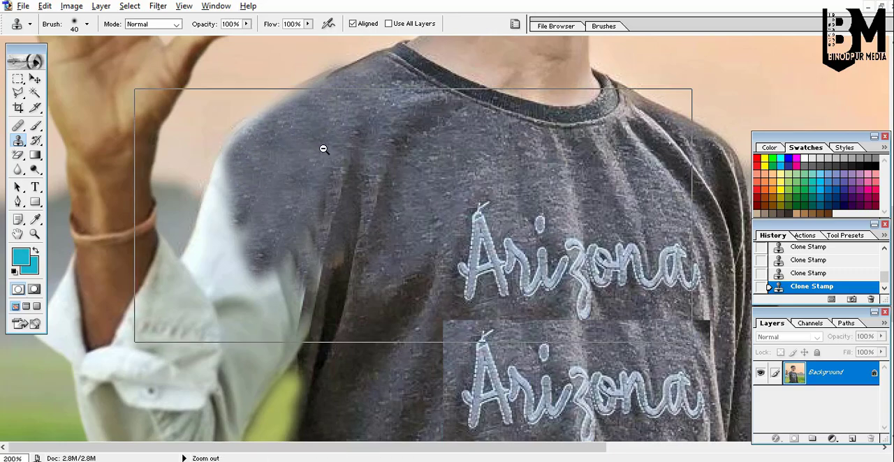
key("ctrl+minus")
key("ctrl+minus")
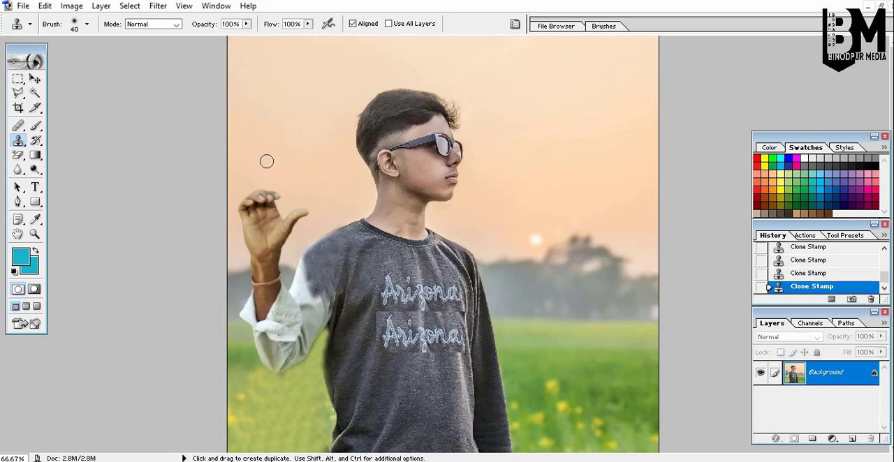
left_click(72, 6)
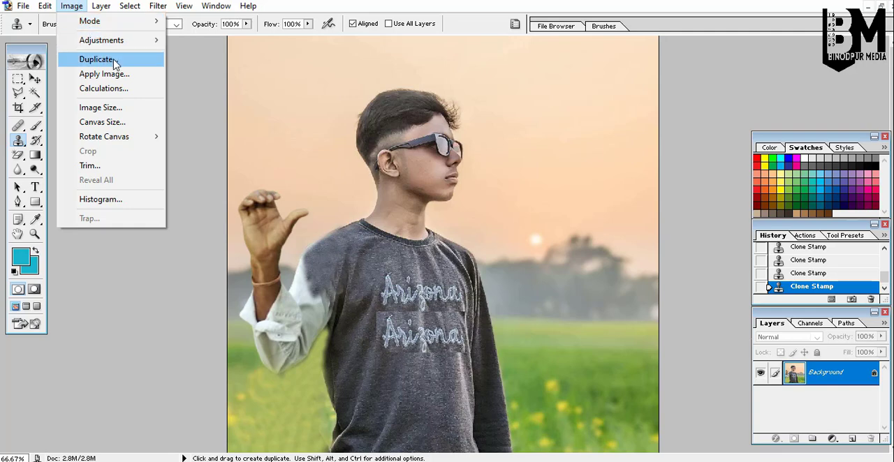
mouse_move(128, 21)
left_click(202, 36)
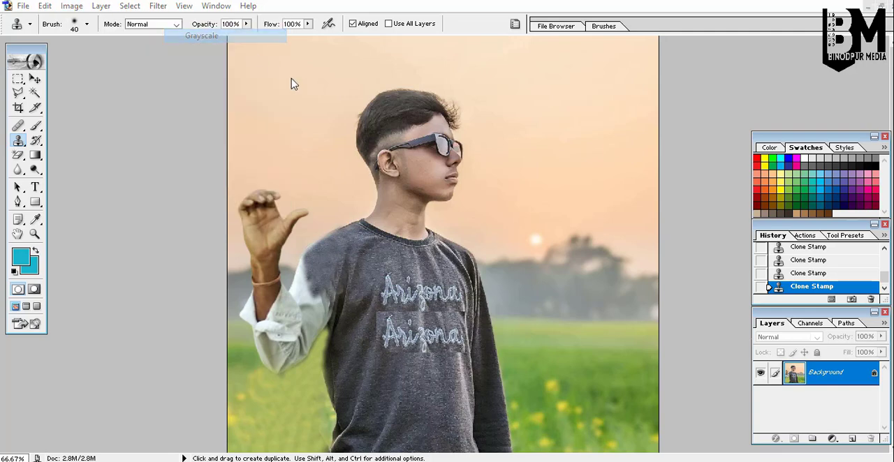
left_click(418, 178)
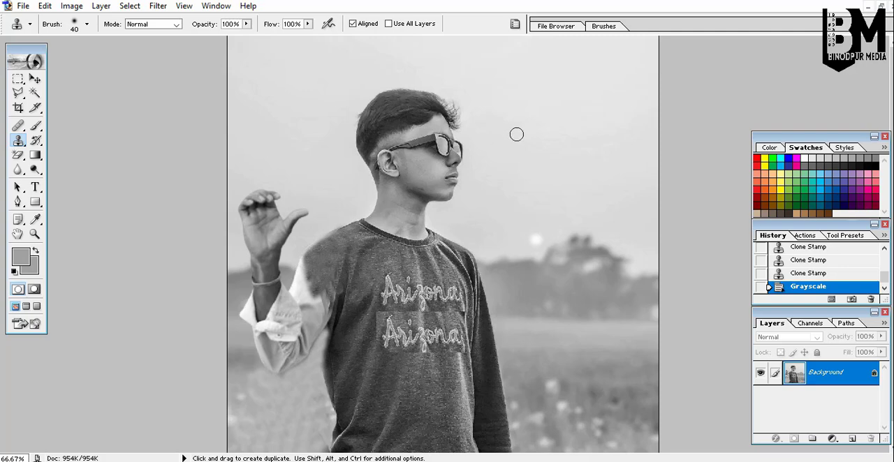
key("ctrl+z")
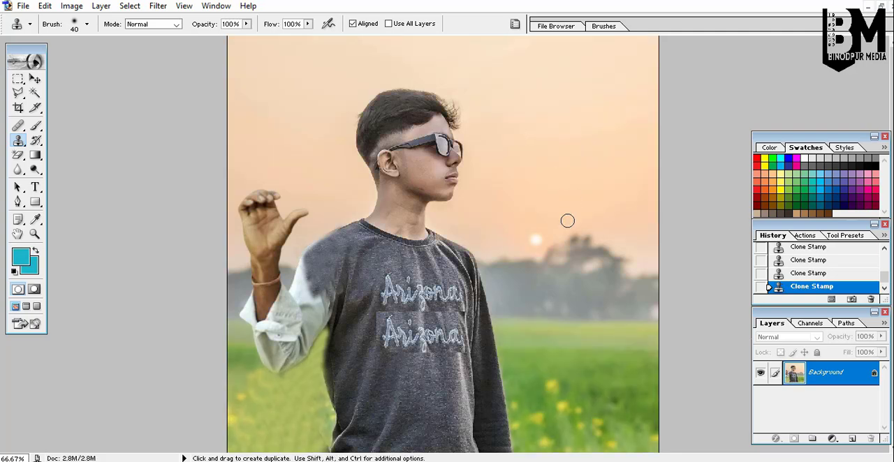
Select the sun with a rectangular marquee and duplicate it to just above the raised hand's fingertips.
left_click(18, 79)
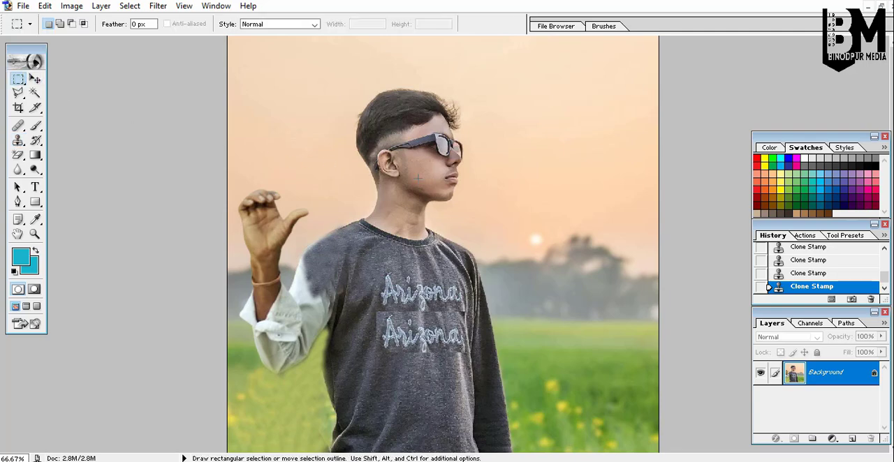
left_click(468, 230, "ctrl")
left_click(468, 230, "ctrl")
left_click(469, 229, "ctrl")
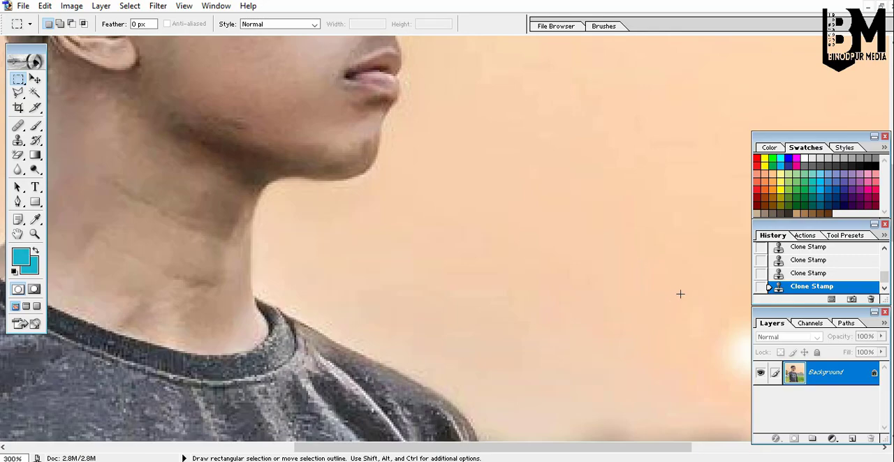
scroll(680, 294, "down", 5)
left_click_drag(588, 447, 645, 450)
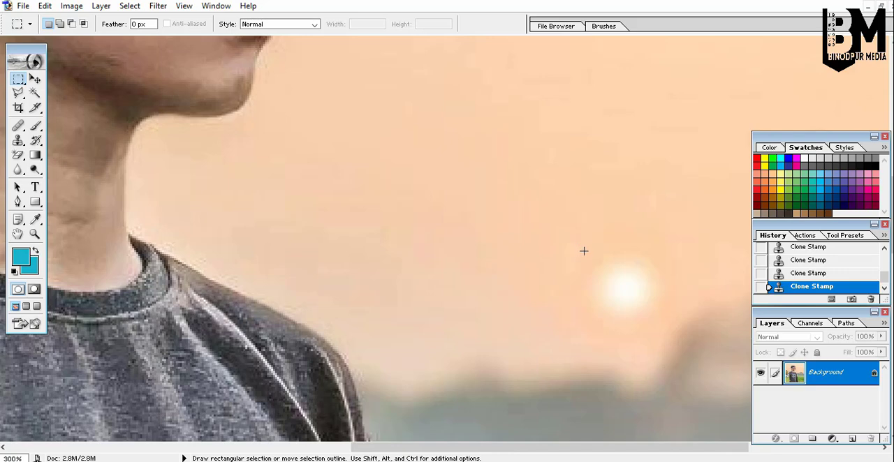
left_click_drag(652, 309, 378, 267)
left_click(377, 264, "alt")
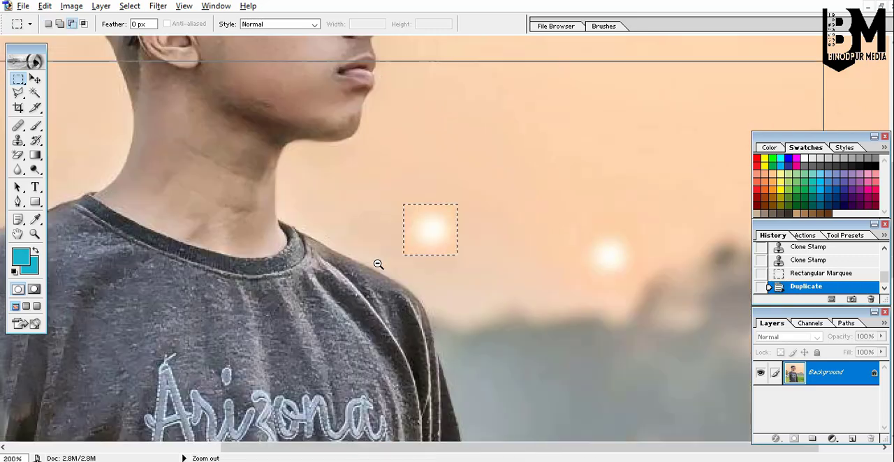
left_click(377, 264, "alt")
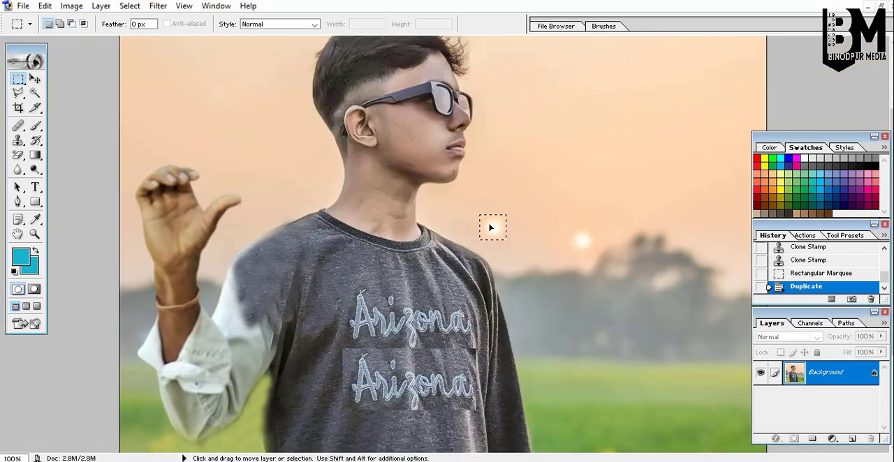
left_click_drag(491, 229, 274, 185)
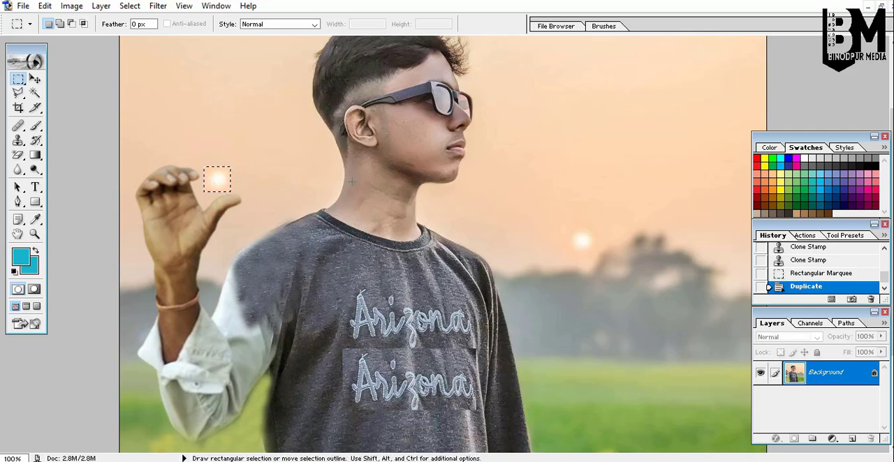
left_click(190, 158)
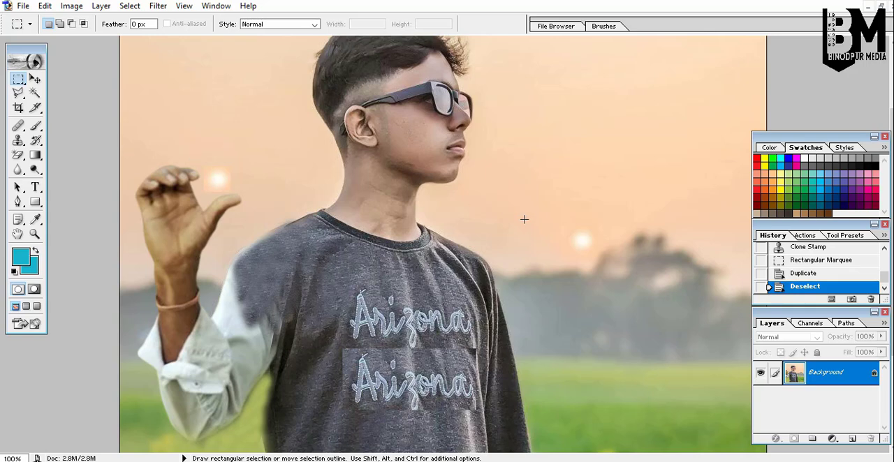
Clone surrounding sky over the original sun to remove it, then zoom back out.
left_click(585, 184, "ctrl")
left_click(586, 185, "ctrl")
scroll(510, 224, "down", 2)
scroll(510, 225, "down", 1)
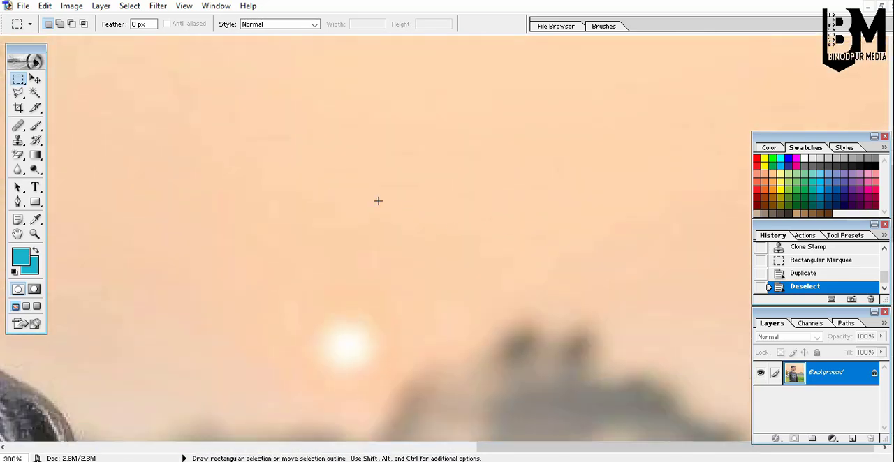
left_click(18, 141)
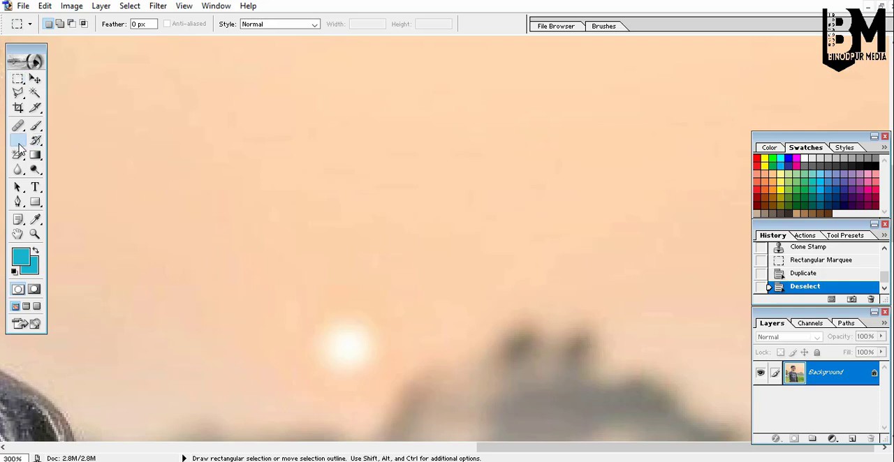
left_click(336, 226, "alt")
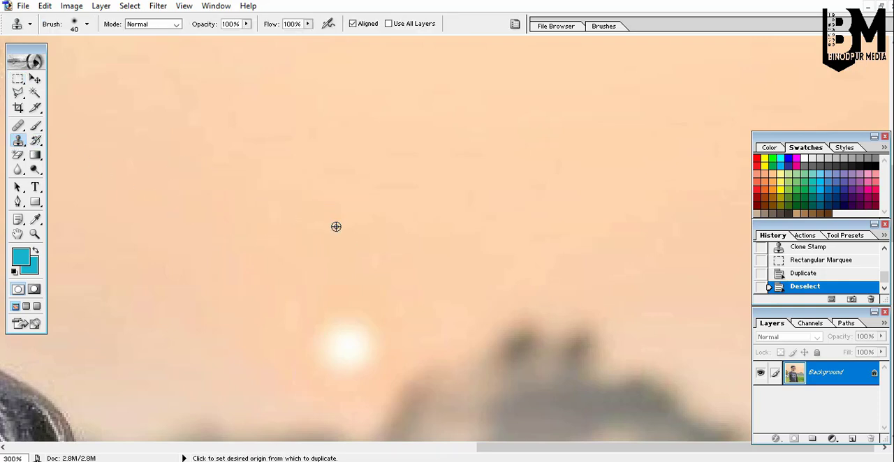
left_click(325, 318)
left_click(326, 335)
left_click(334, 347)
left_click(343, 351)
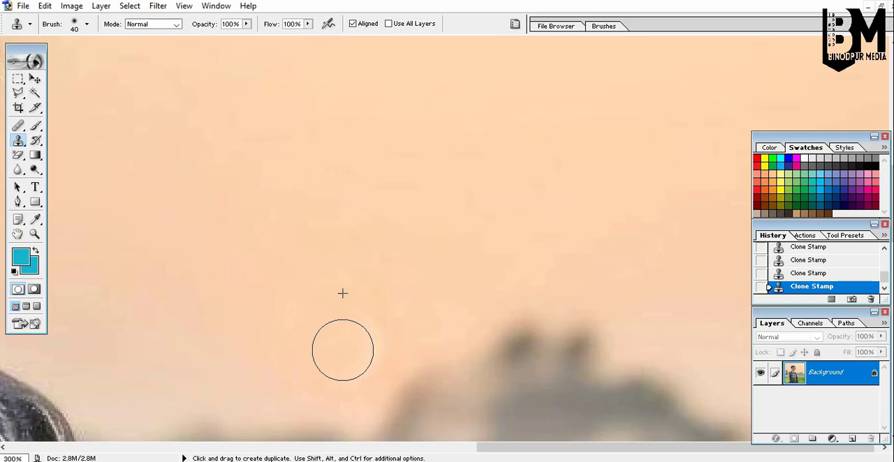
left_click(372, 330)
left_click(365, 345)
left_click(414, 256, "alt")
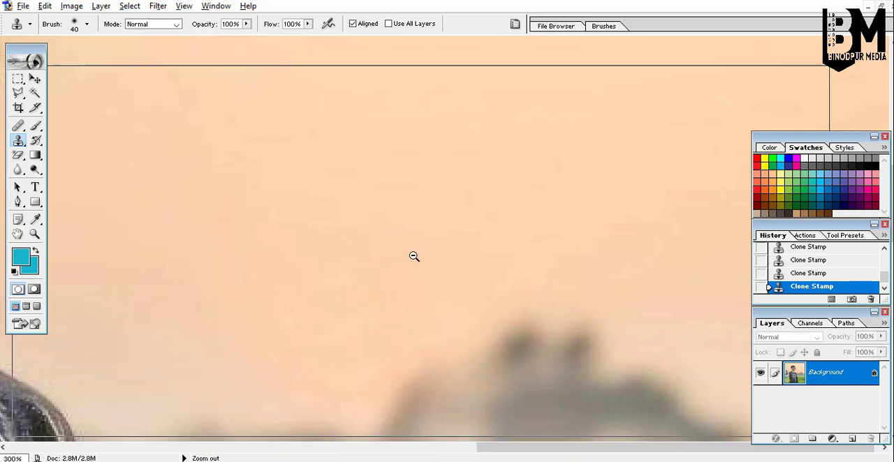
left_click(413, 256, "alt")
left_click(414, 256, "alt")
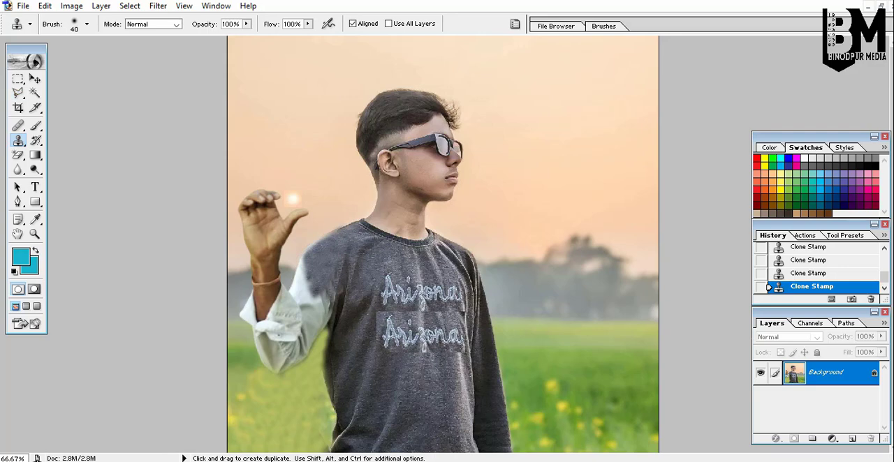
left_click(24, 6)
left_click(544, 308)
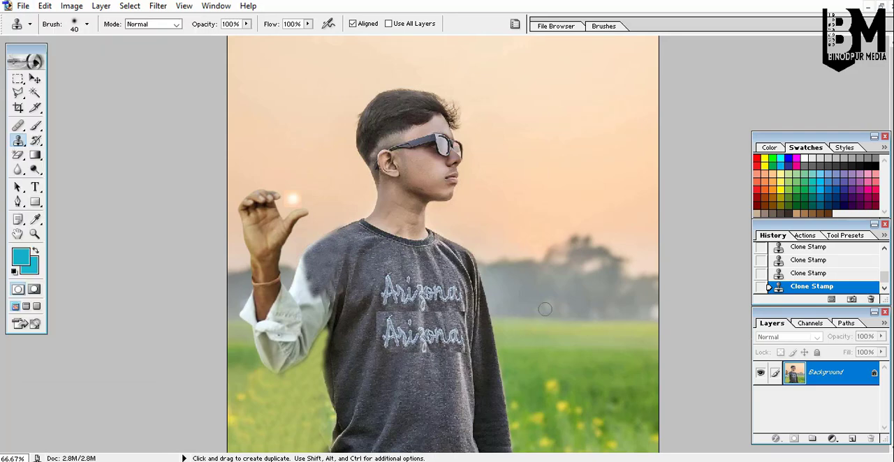